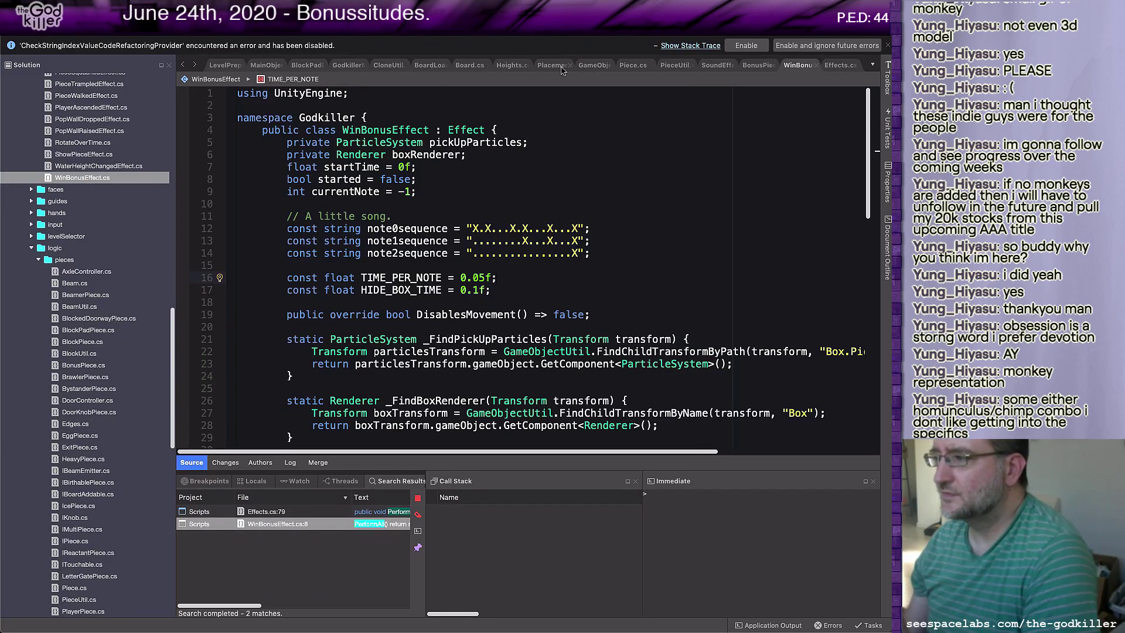
- In Effects.cs, set the UNREASONABLE_OUTSTANDING_EFFECTS constant to 1000
left_click(838, 65)
scroll(579, 188, "up", 15)
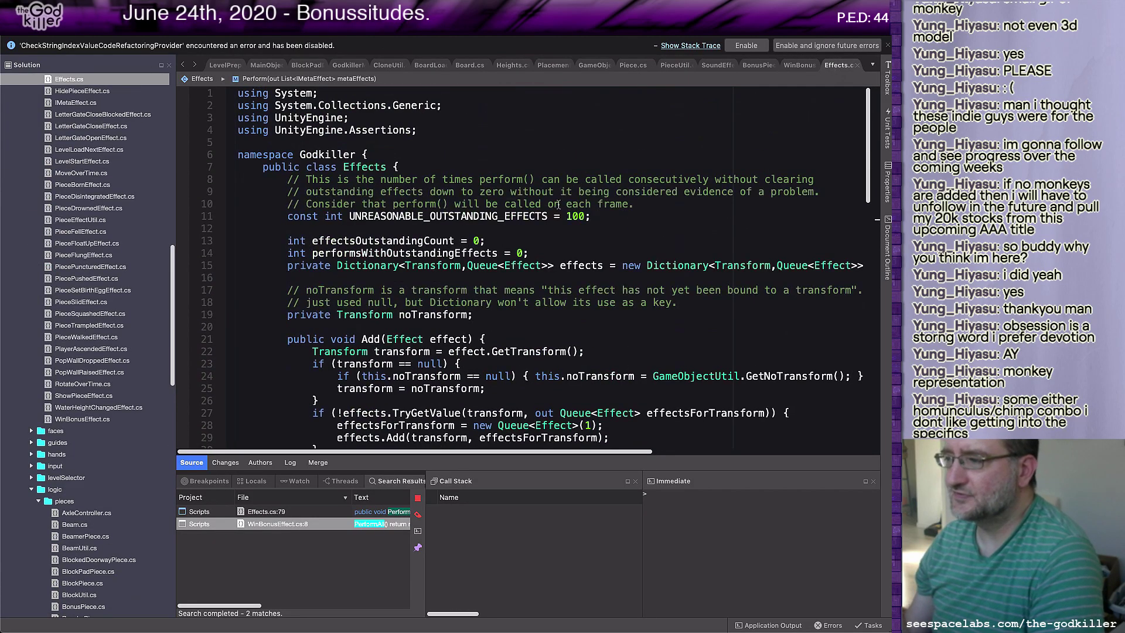
left_click(578, 217)
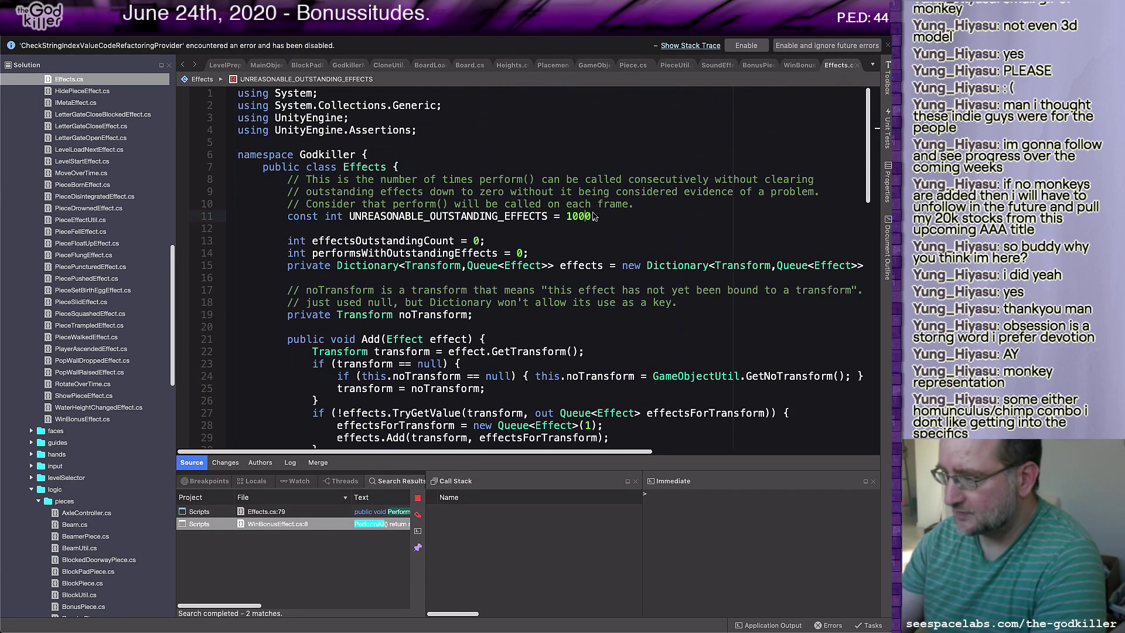
type("0;")
left_click(497, 253)
left_click(613, 218)
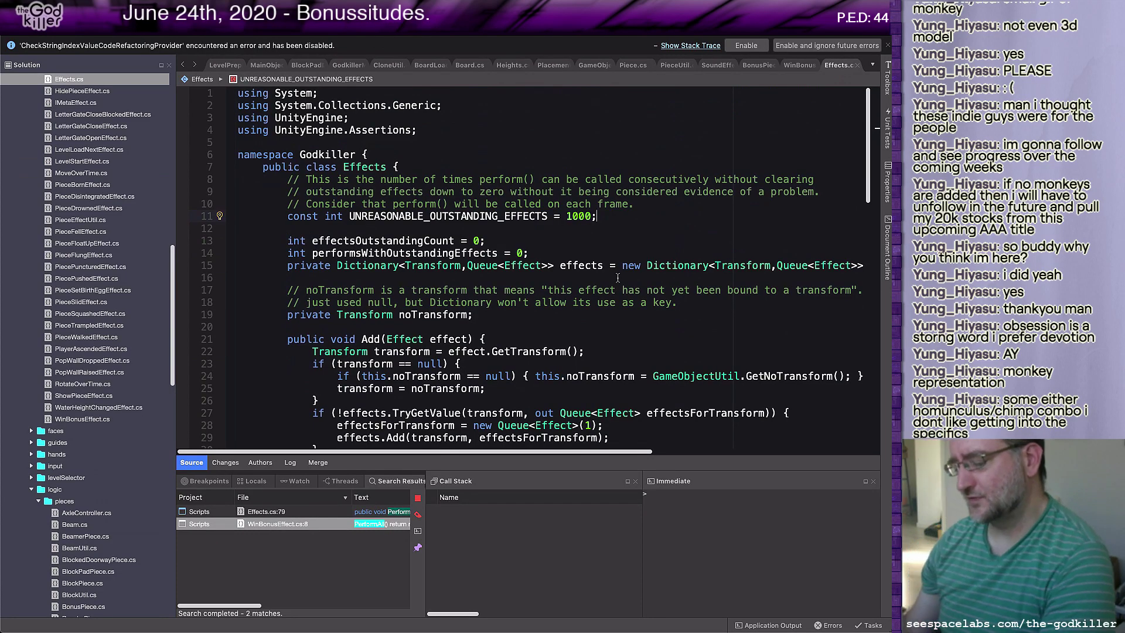
- Switch to Unity and examine the PickupParticles particle system settings, including Size over Lifetime, and the Bonus objects in the scene hierarchy
key("super+Tab")
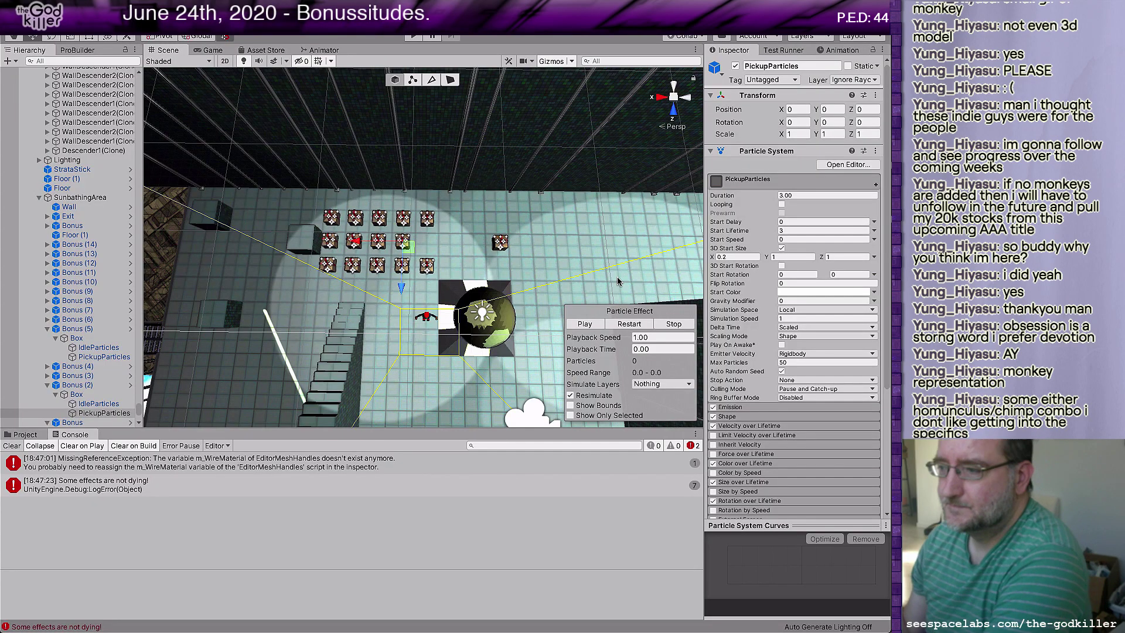
key("period")
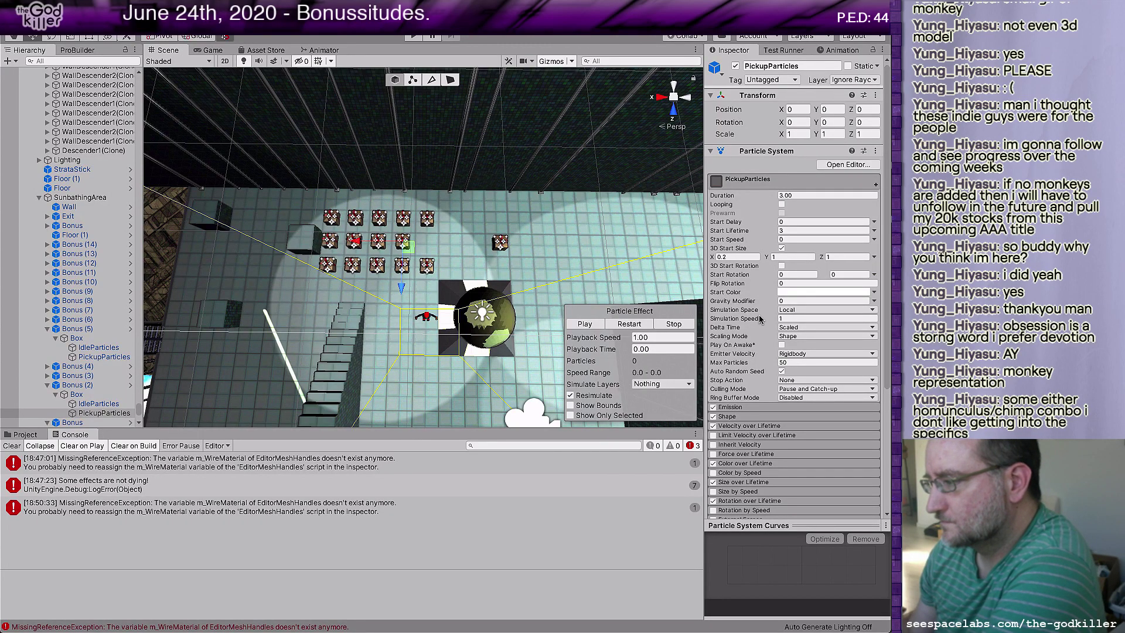
scroll(740, 361, "down", 1)
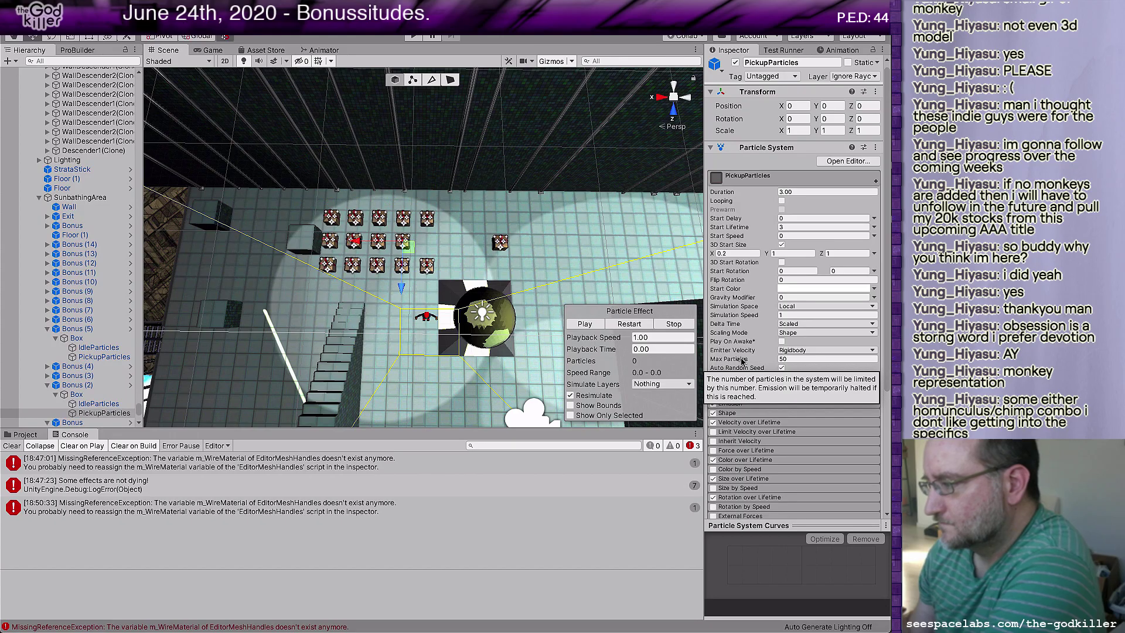
scroll(742, 360, "down", 5)
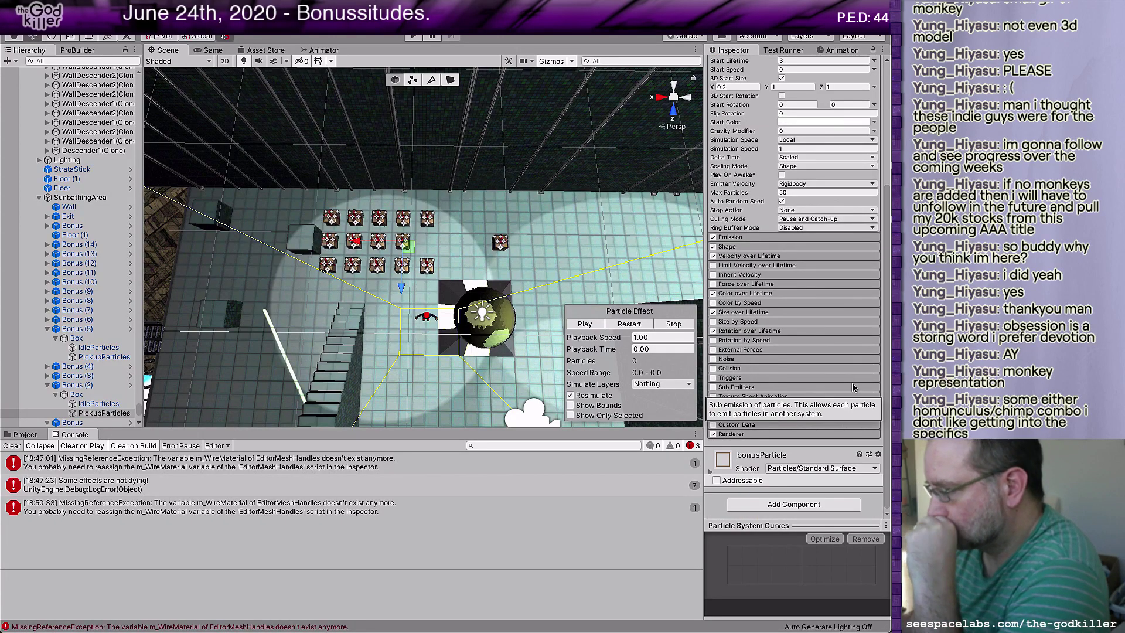
scroll(815, 310, "up", 2)
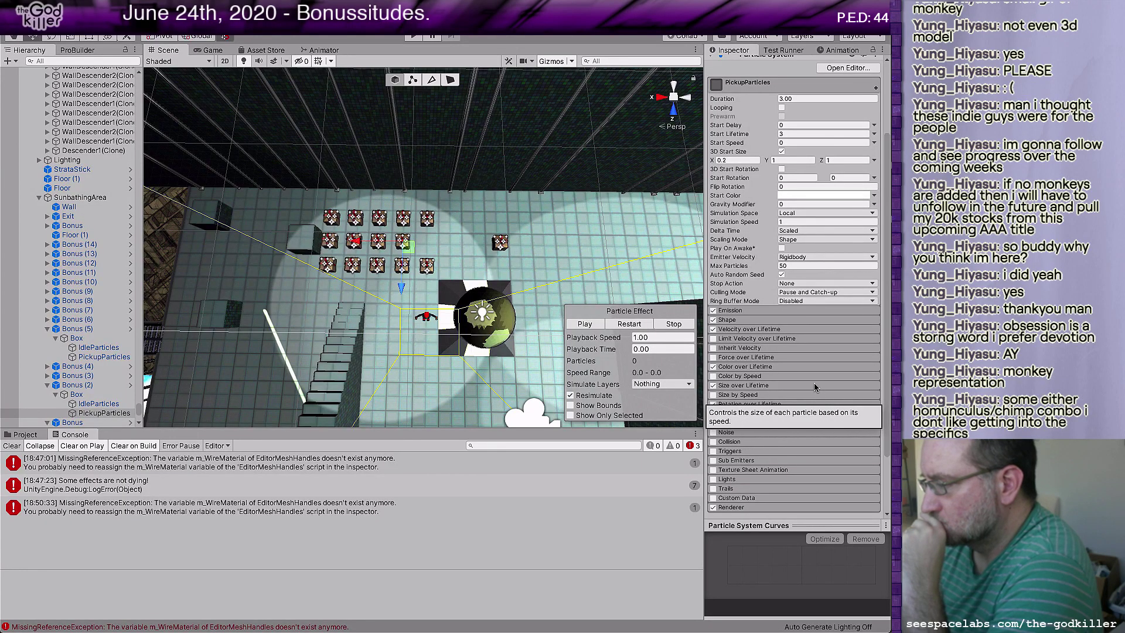
left_click(814, 386)
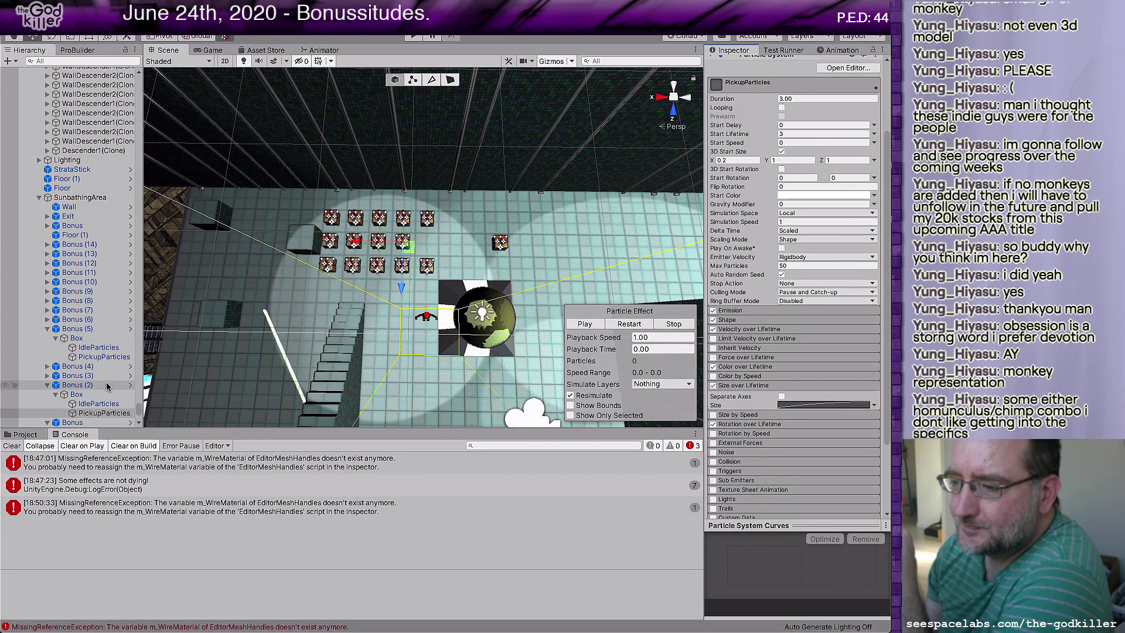
scroll(108, 387, "down", 3)
scroll(107, 387, "down", 10)
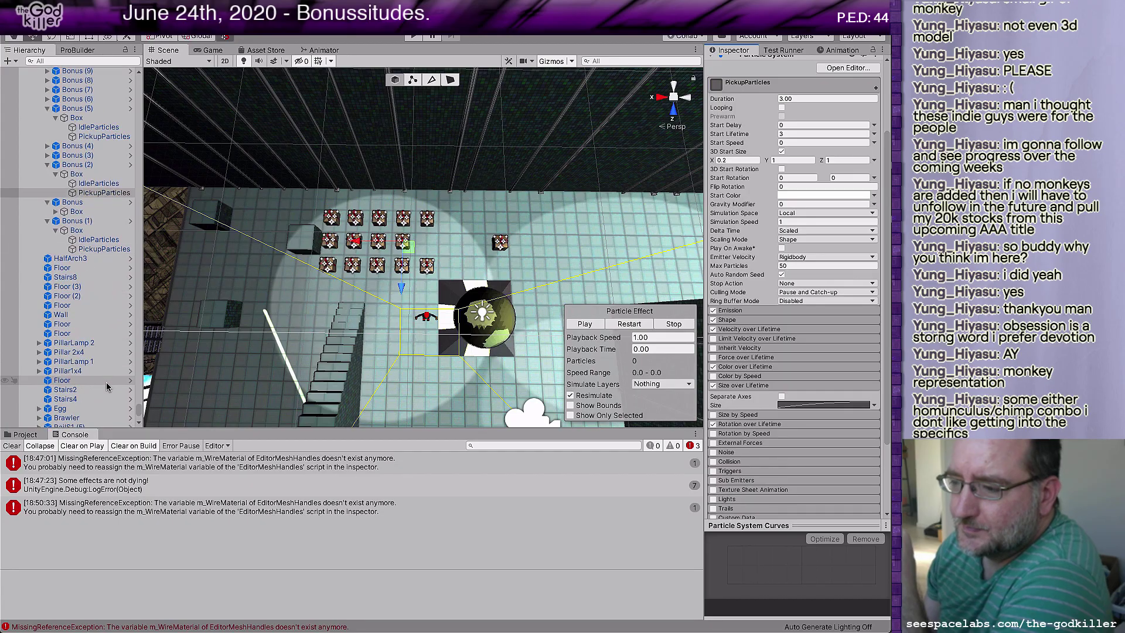
scroll(106, 388, "up", 7)
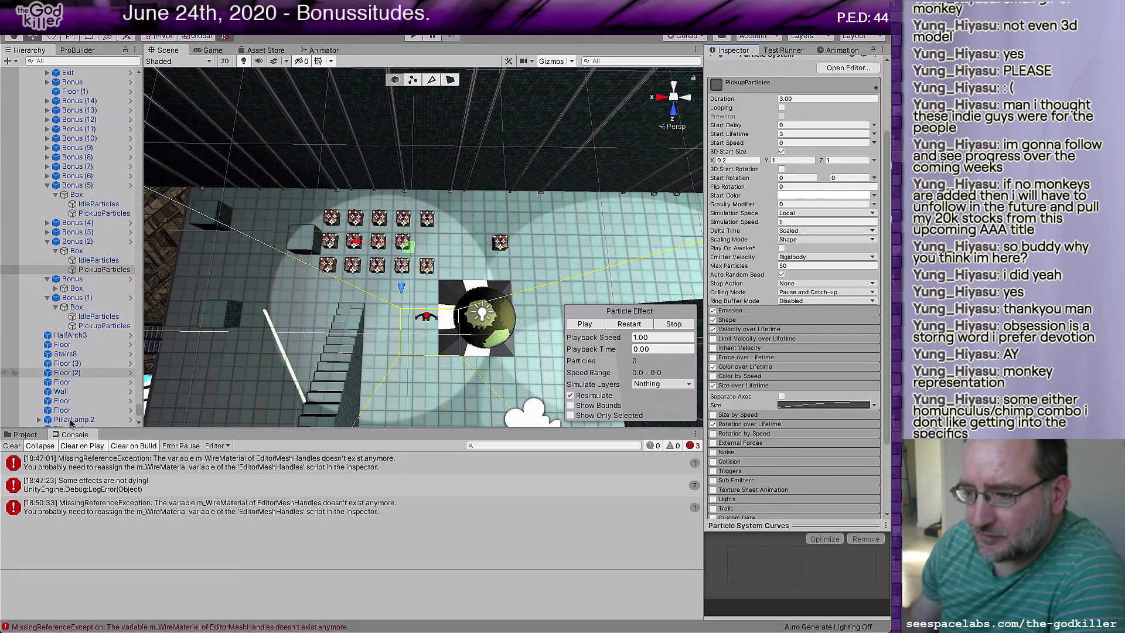
- Inspect the bonusParticle texture and material in the project's particles folder, including the material's emission color
left_click(25, 435)
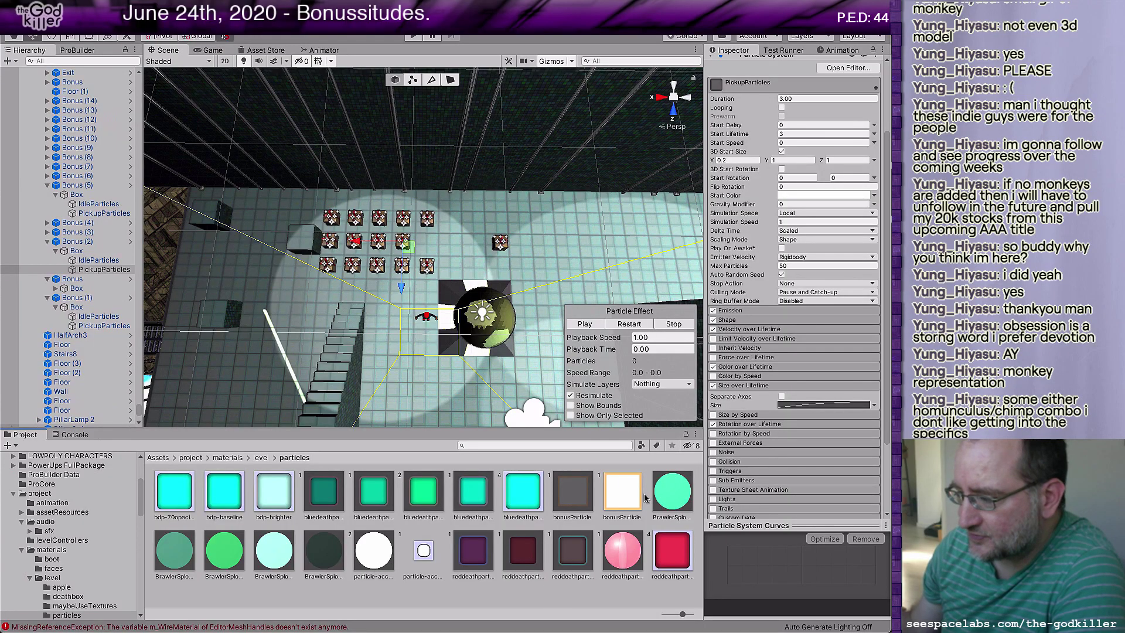
left_click(622, 491)
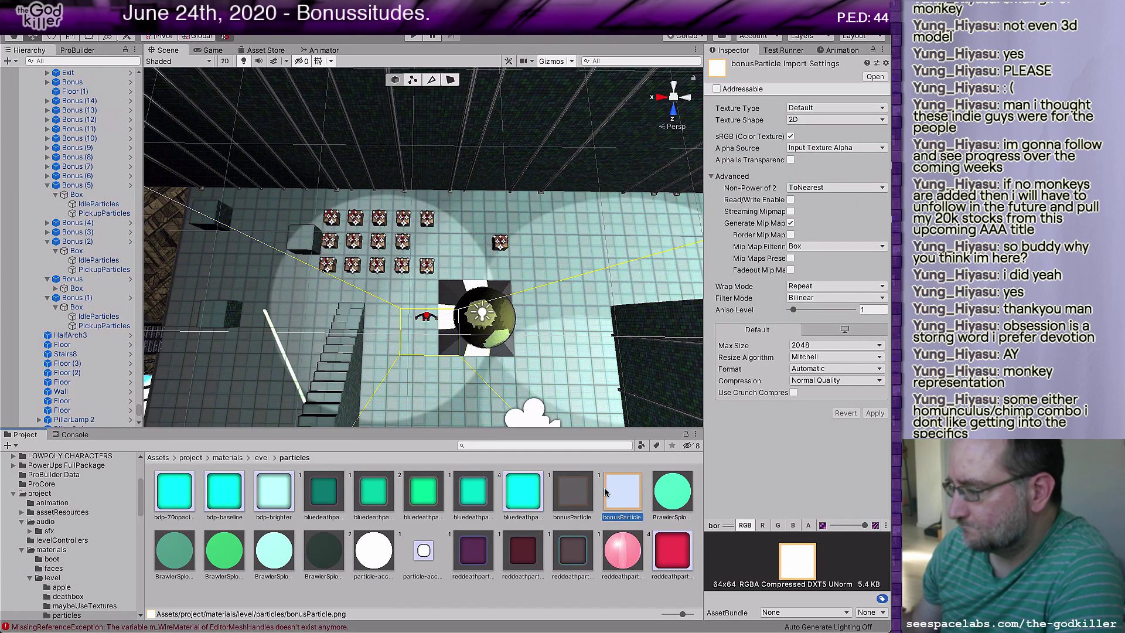
left_click(580, 497)
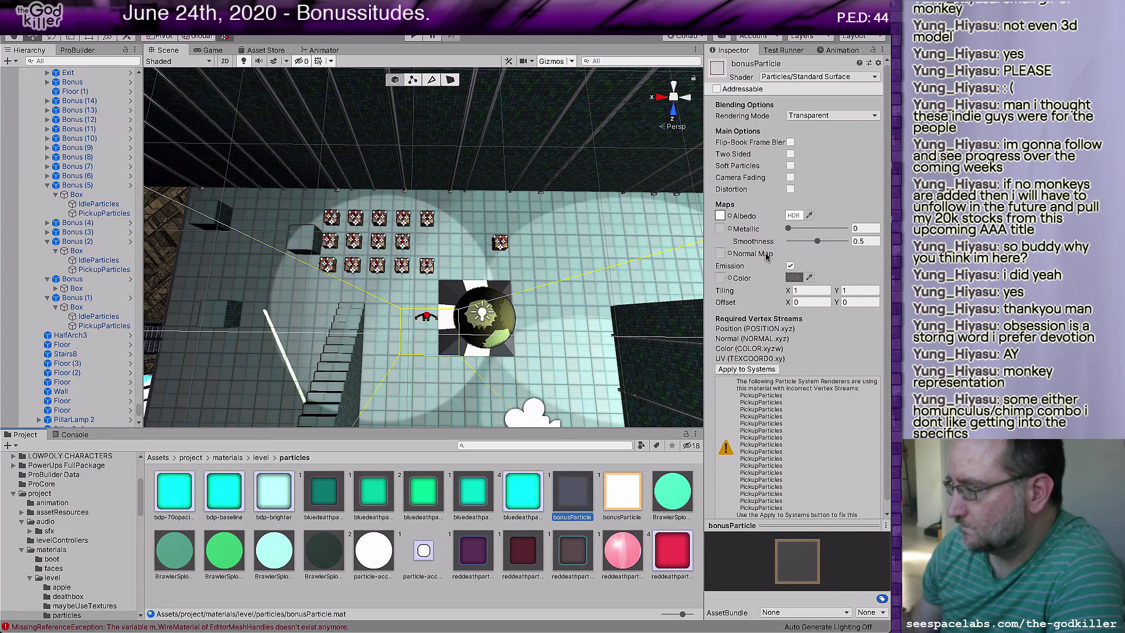
left_click(794, 277)
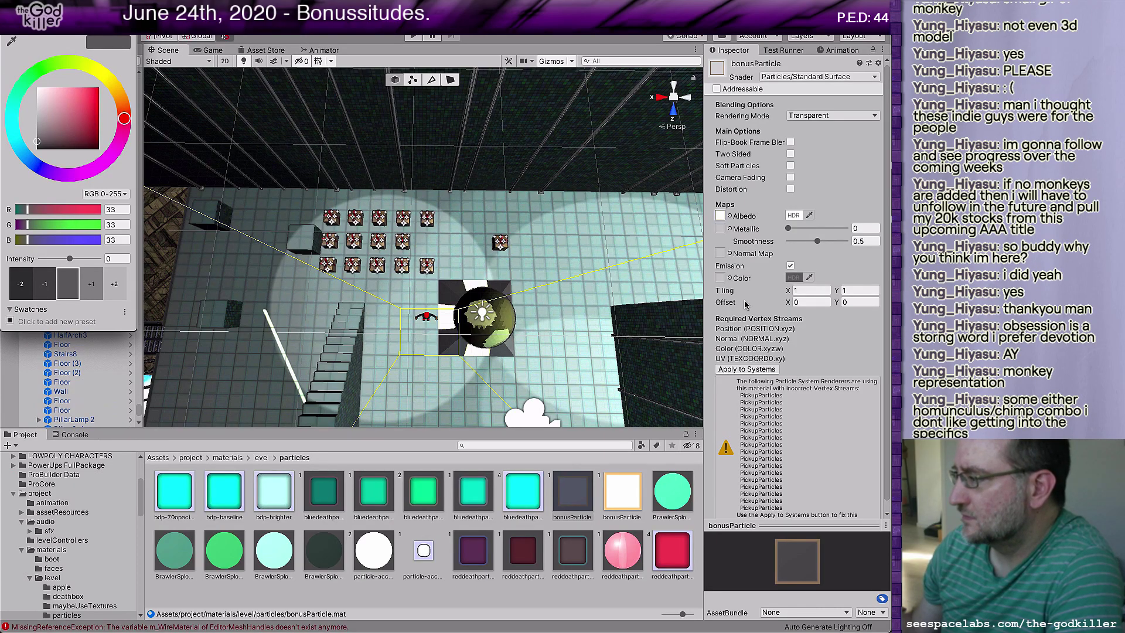
left_click(719, 278)
left_click(792, 278)
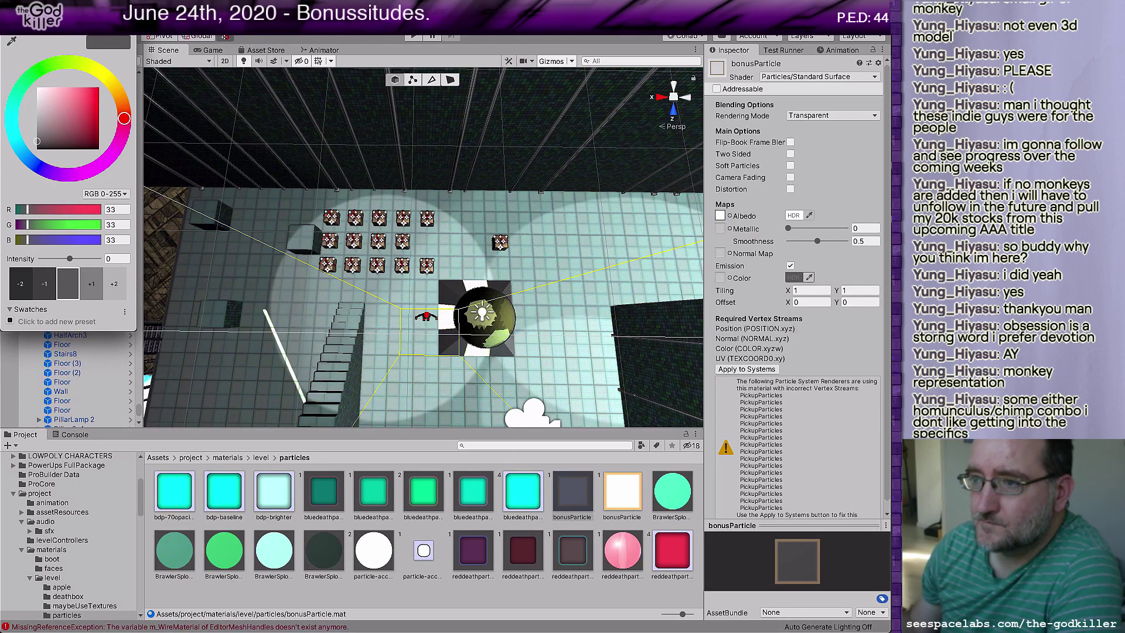
left_click_drag(74, 23, 234, 190)
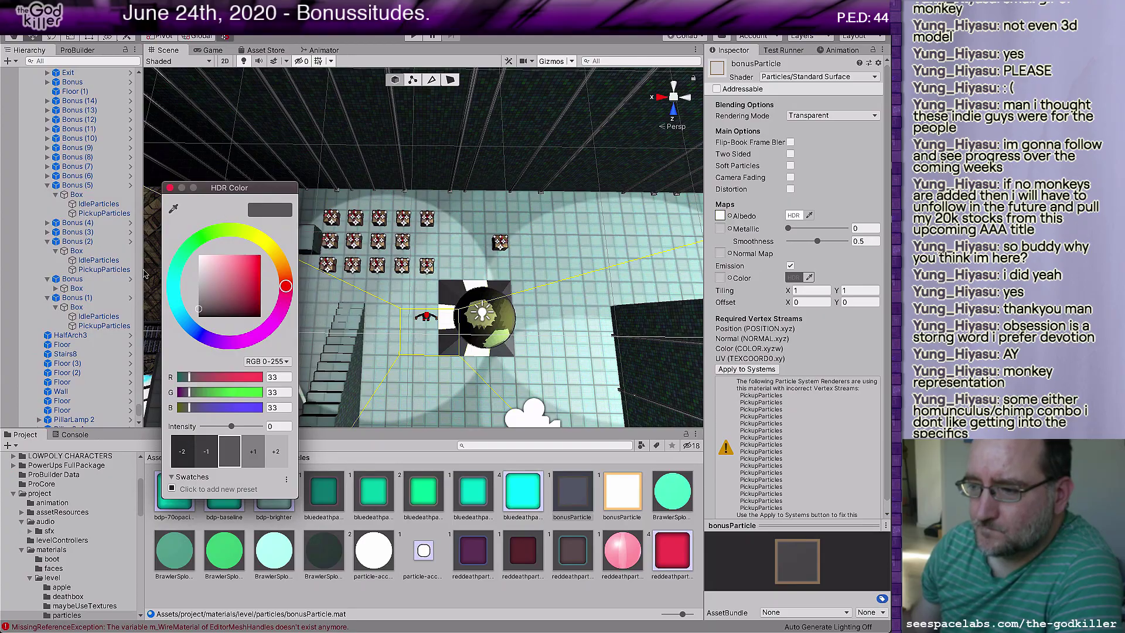
key("Escape")
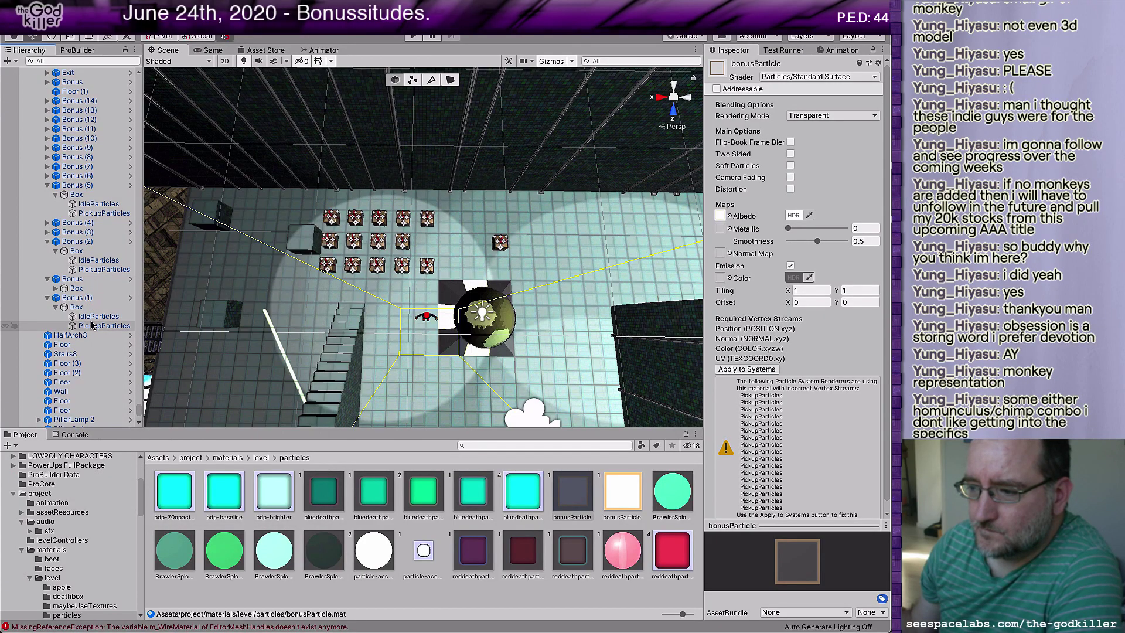
- Enable Looping on the PickupParticles of Bonus (1) and preview the effect in the scene
left_click(273, 325)
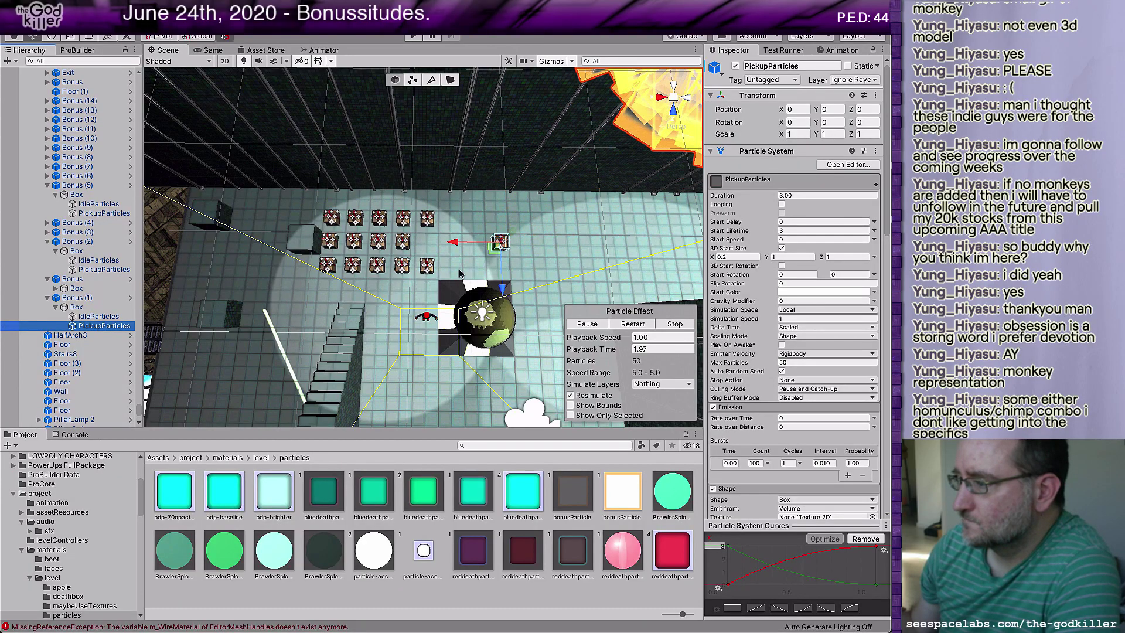
middle_click_drag(462, 244, 417, 327)
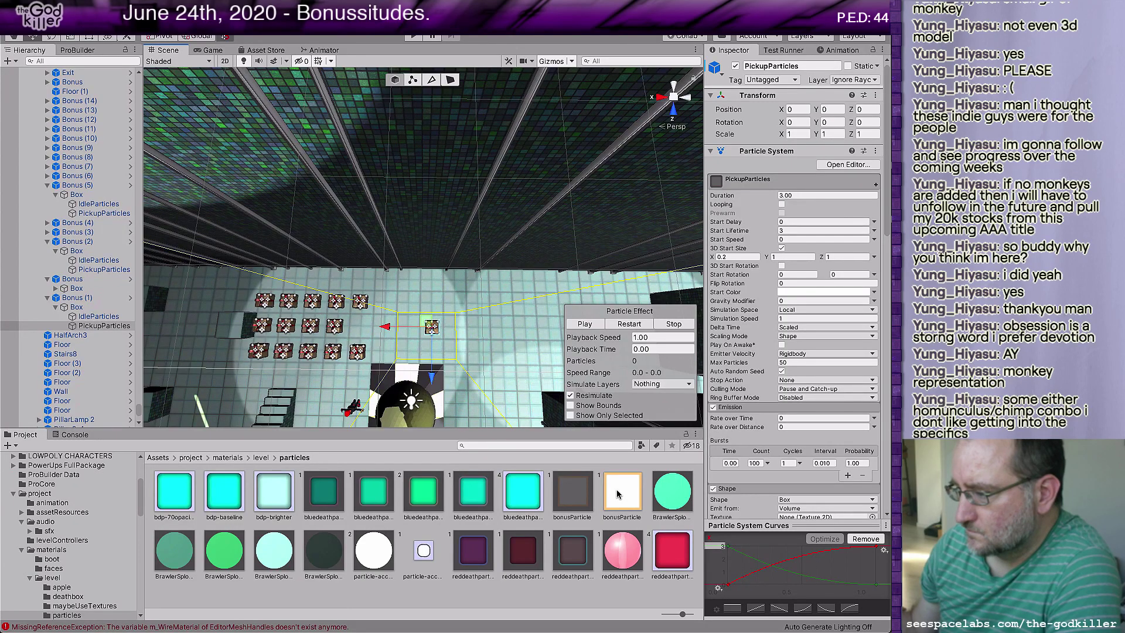
left_click(781, 204)
left_click(589, 325)
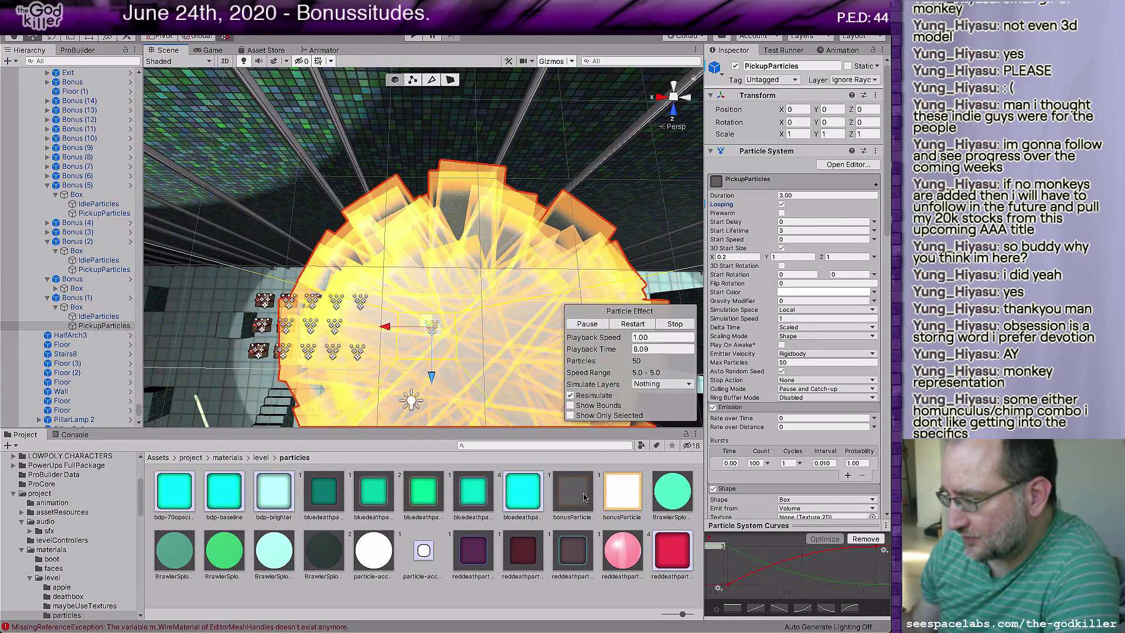
- Darken the bonusParticle material's emission color to RGB 22, 22, 22
left_click(573, 492)
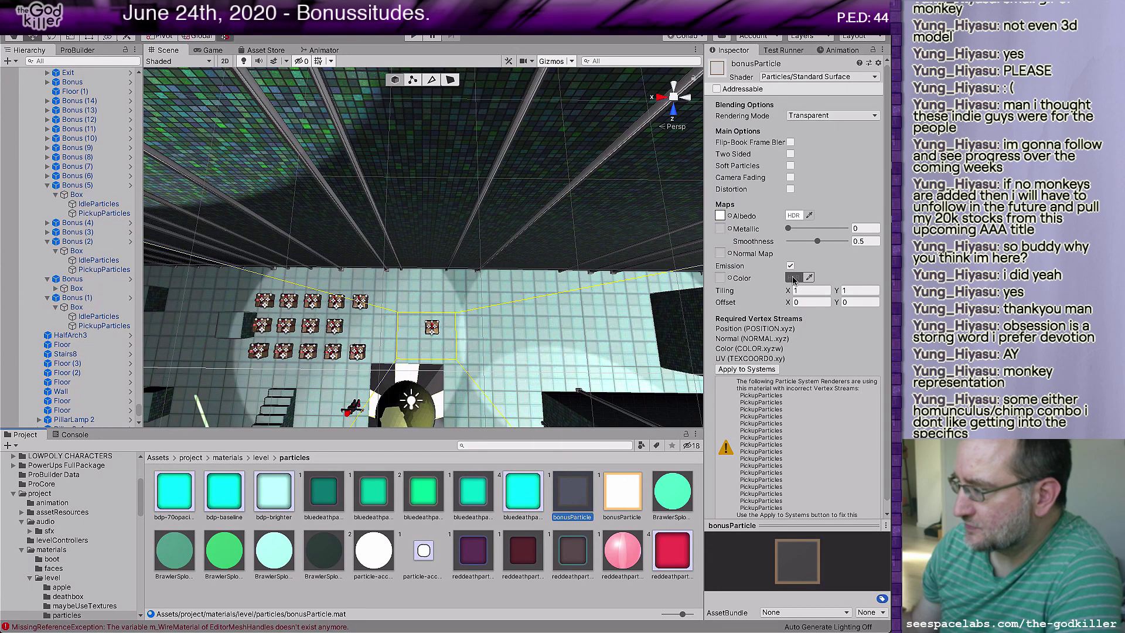
left_click(720, 279)
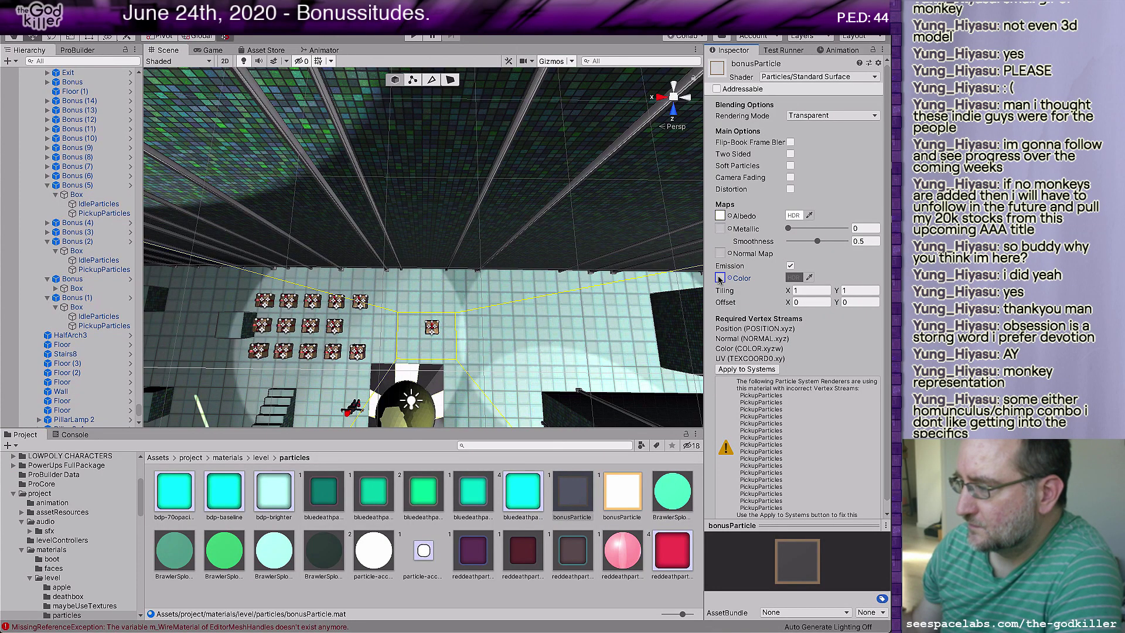
left_click(794, 278)
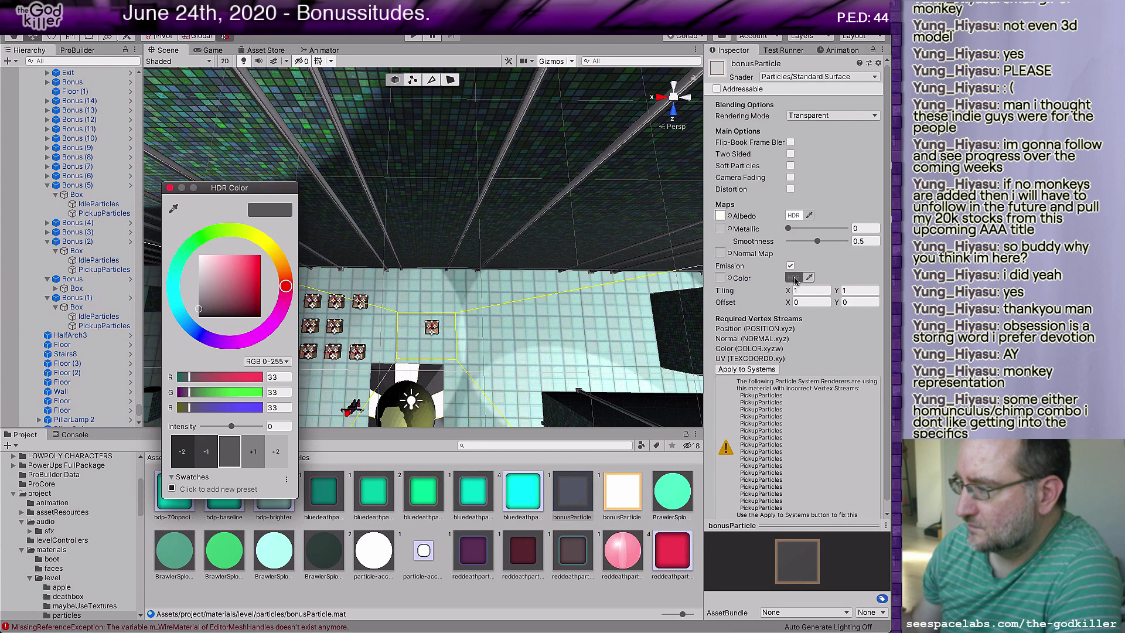
left_click(199, 314)
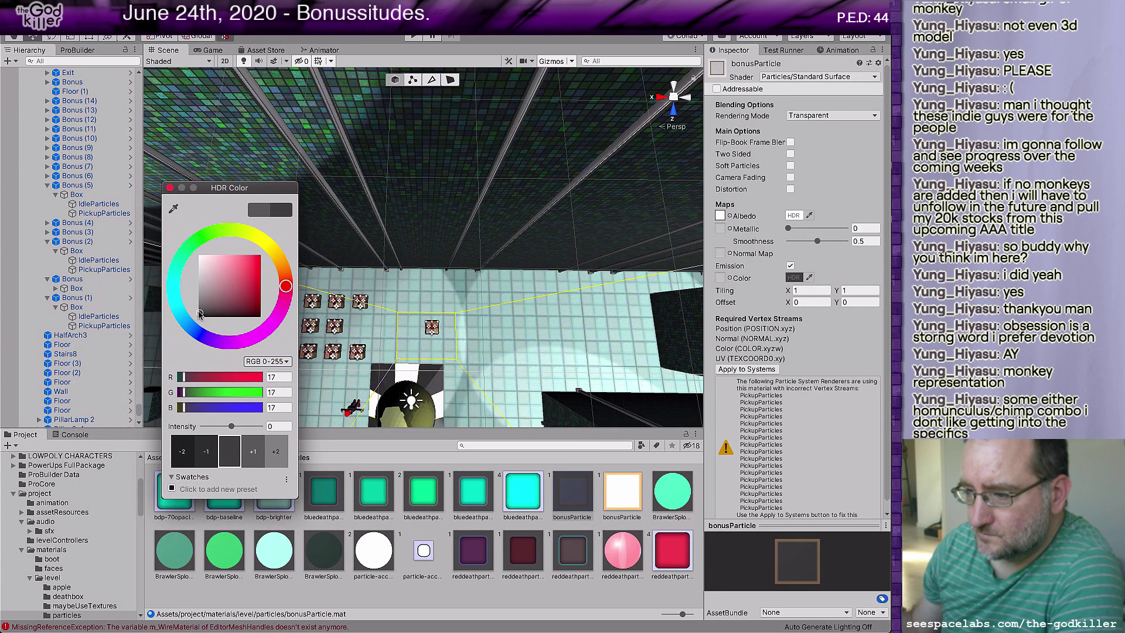
left_click_drag(199, 314, 199, 313)
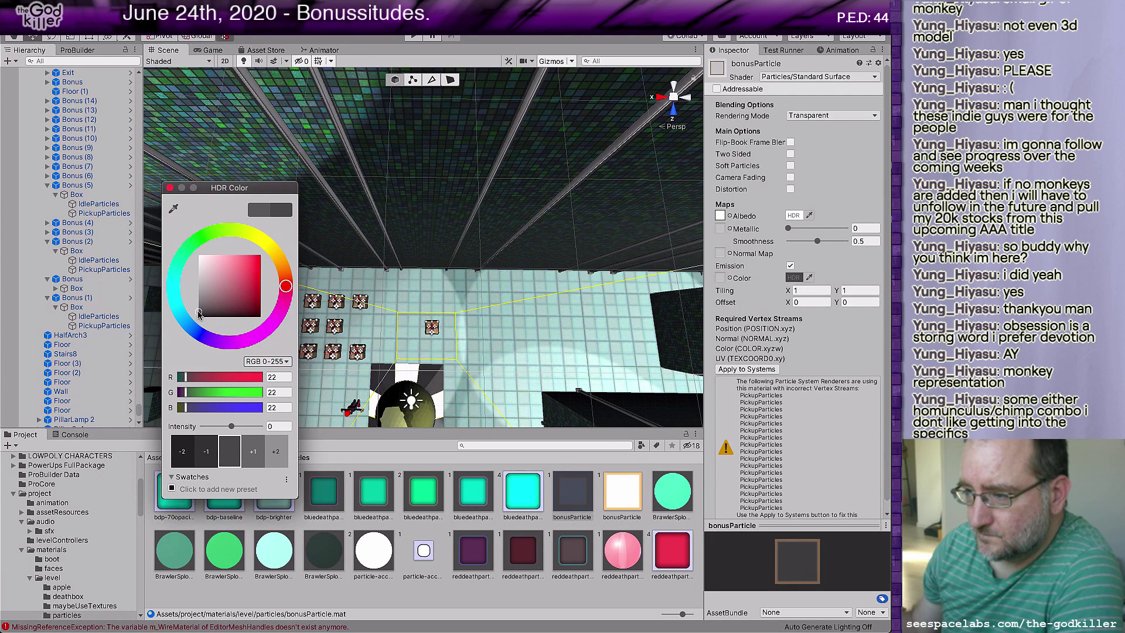
left_click(170, 188)
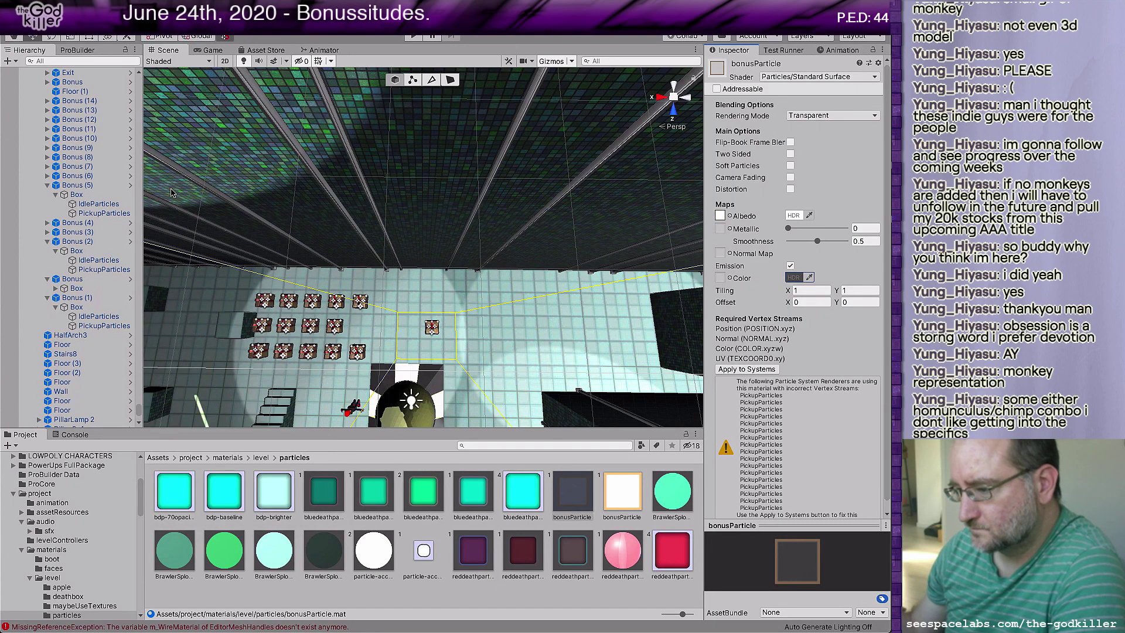
- Turn off Looping on the PickupParticles of Bonus (1) and run the game in the editor
left_click(104, 326)
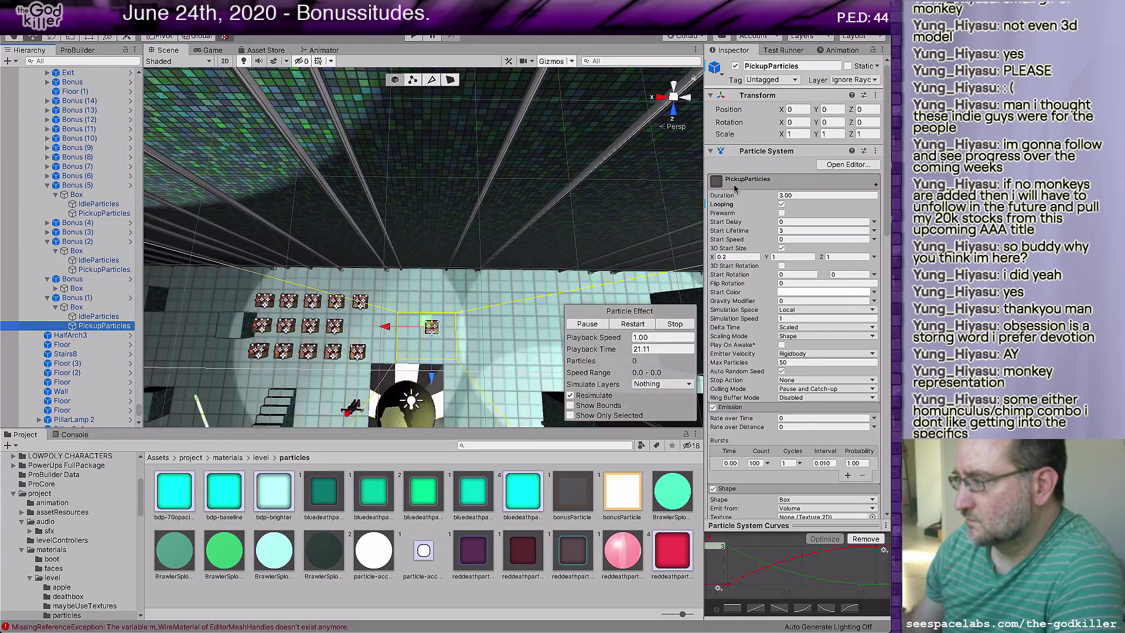
left_click(781, 204)
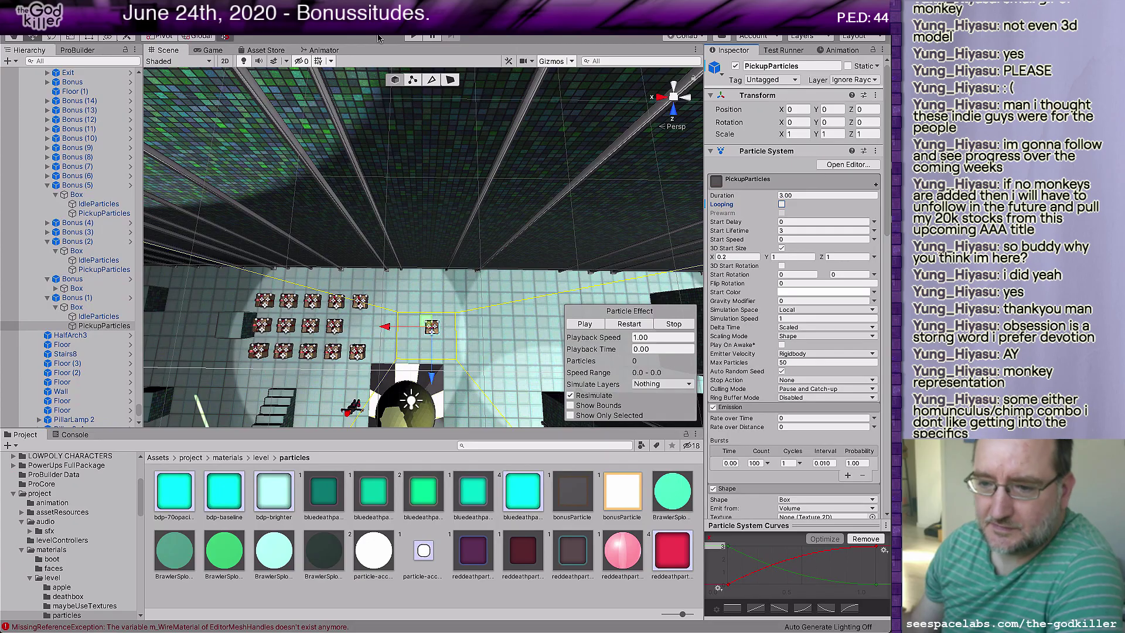
left_click(416, 37)
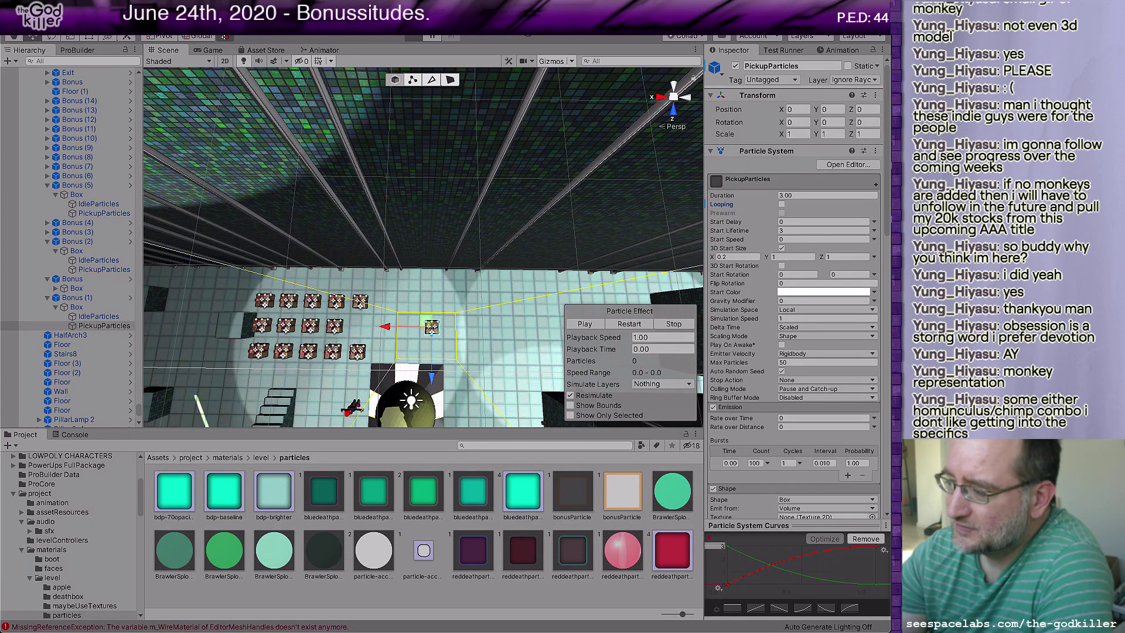
key("ctrl+p")
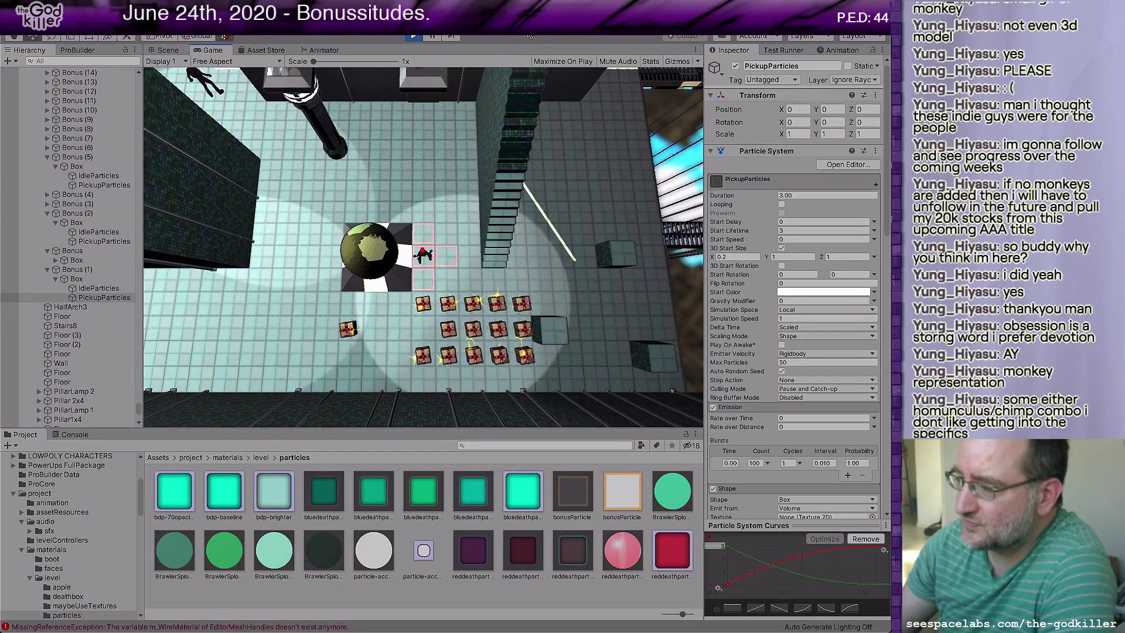
- Walk the character through the grid of bonus boxes to test the pickup particle effect
key("s")
key("s")
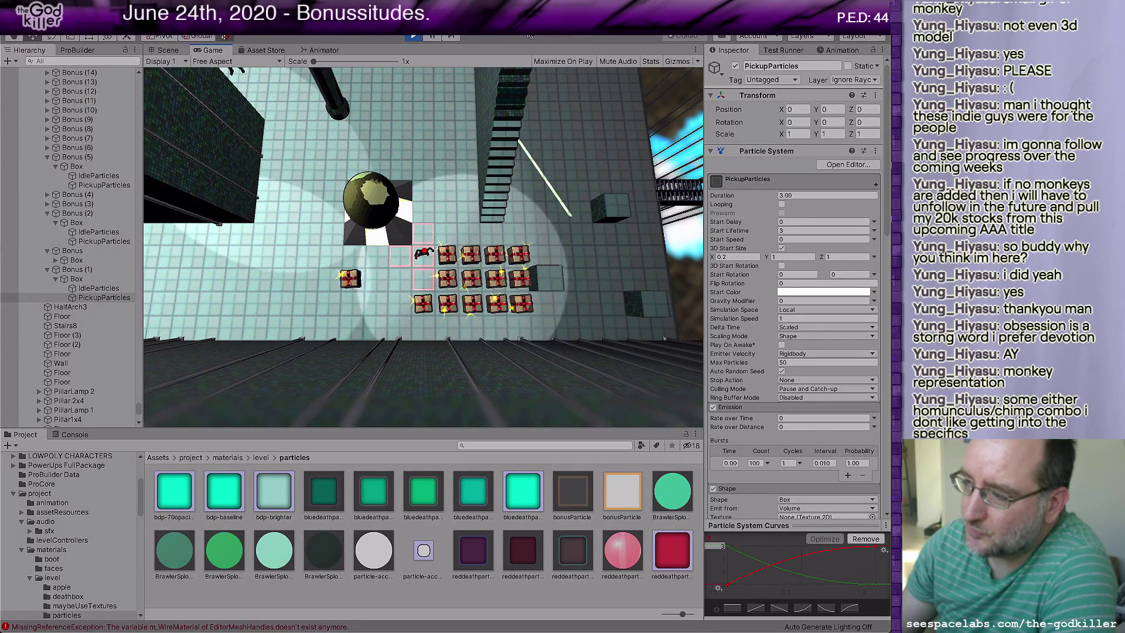
key("d")
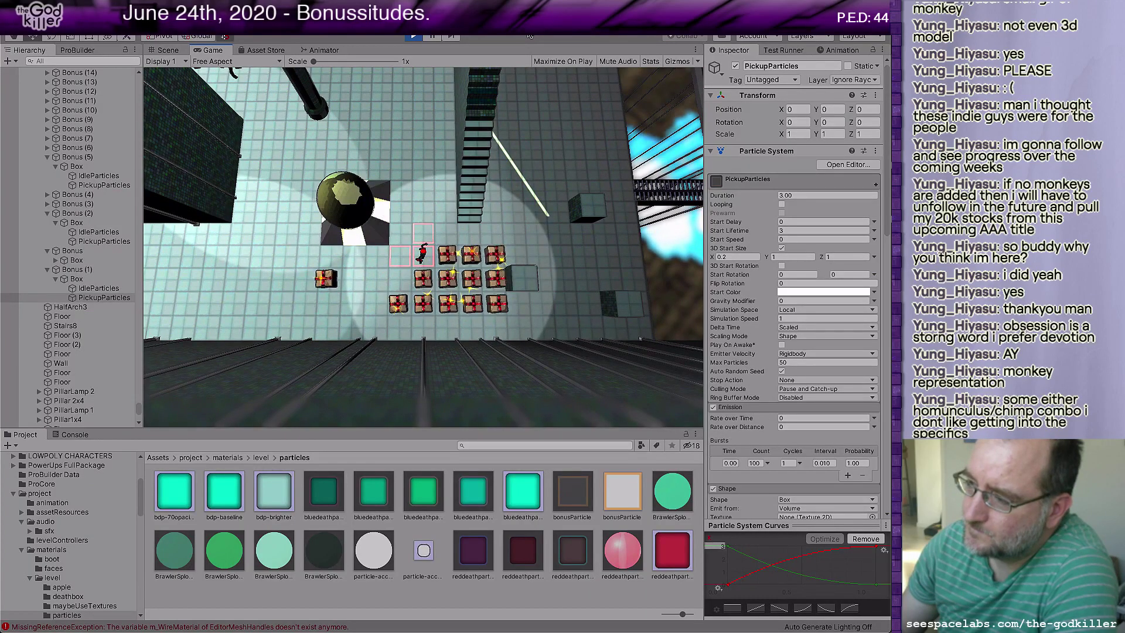
key("s")
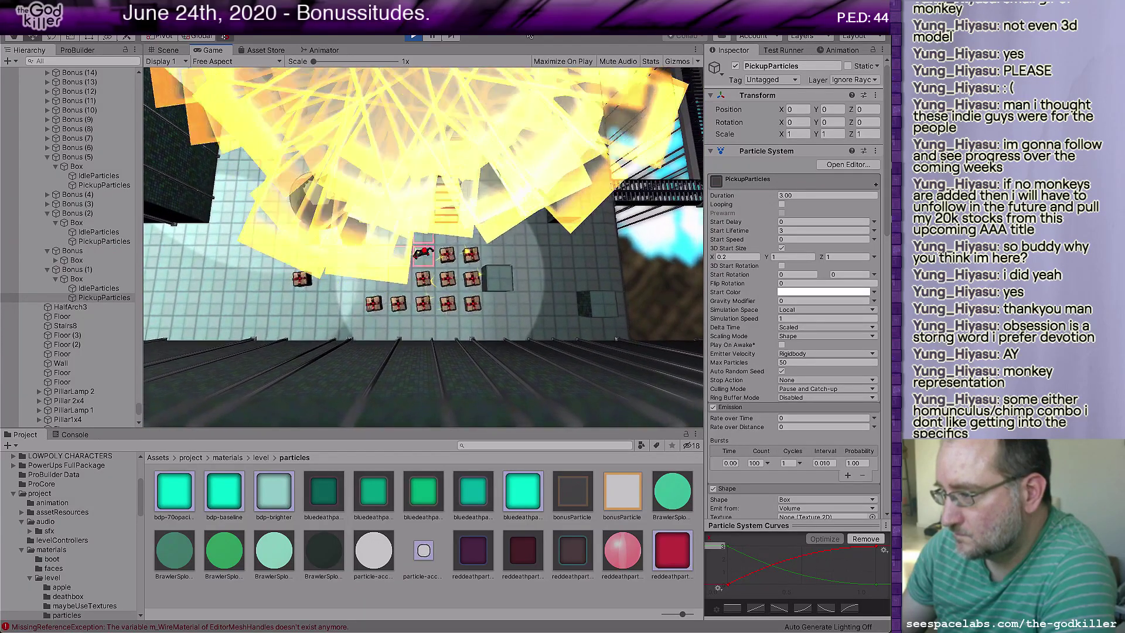
key("d")
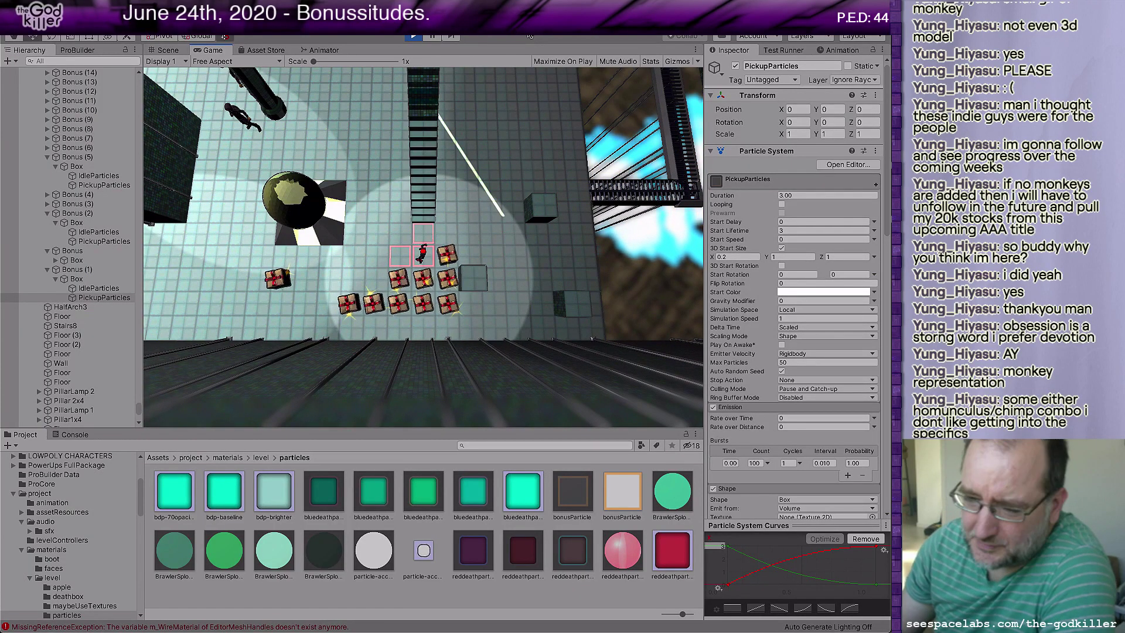
- Move the character through the lower rows of bonus boxes to collect several and watch the pickup particle burst
key("s")
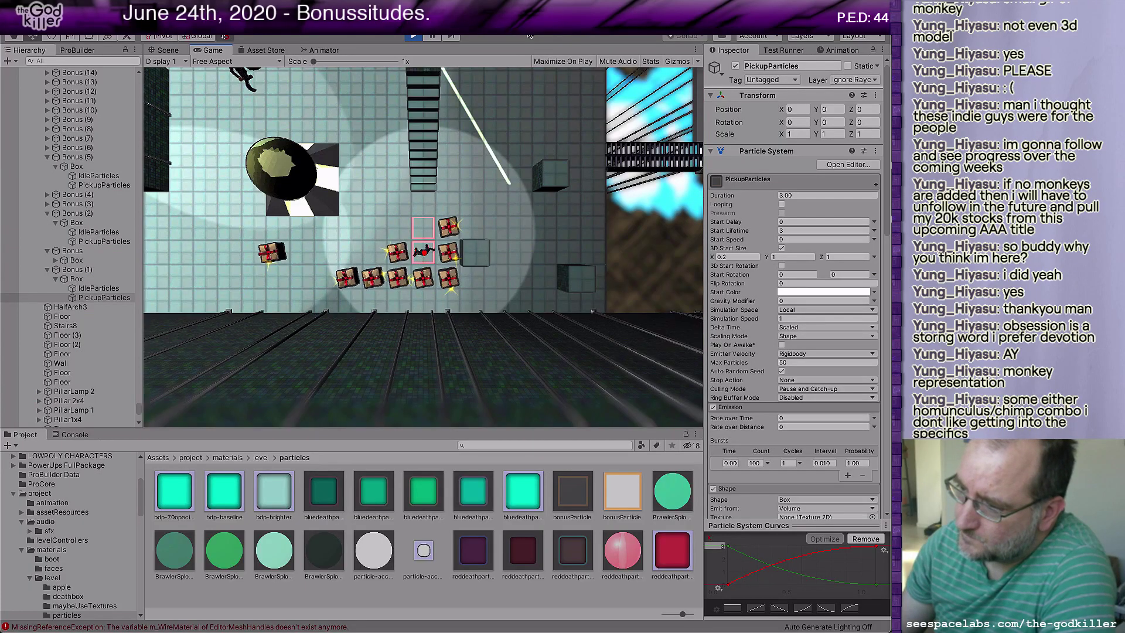
key("a")
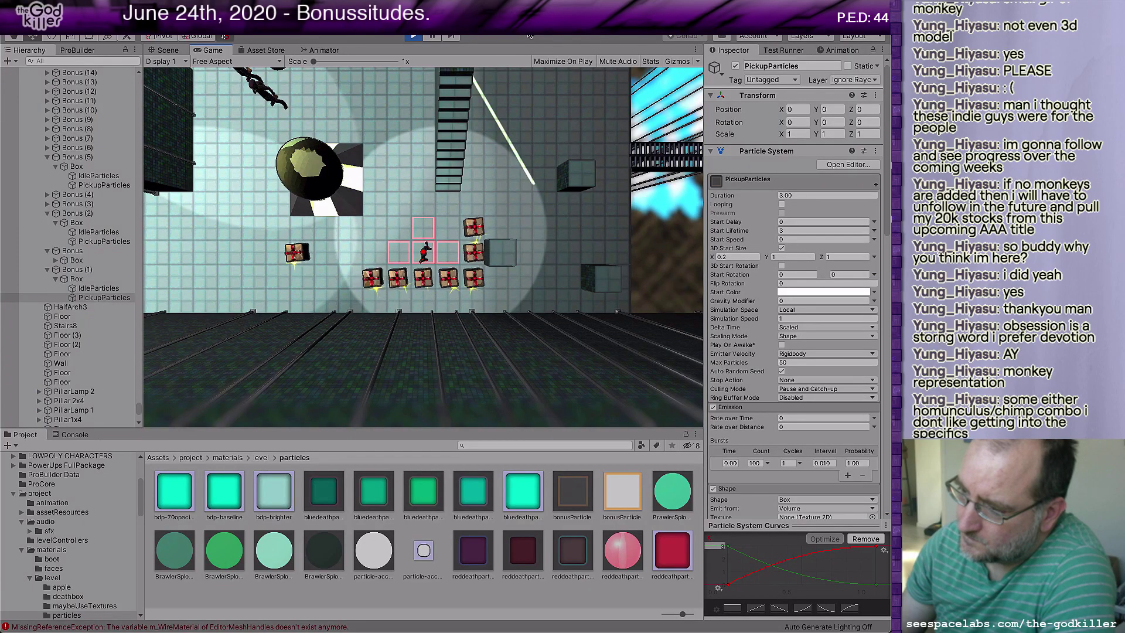
key("s")
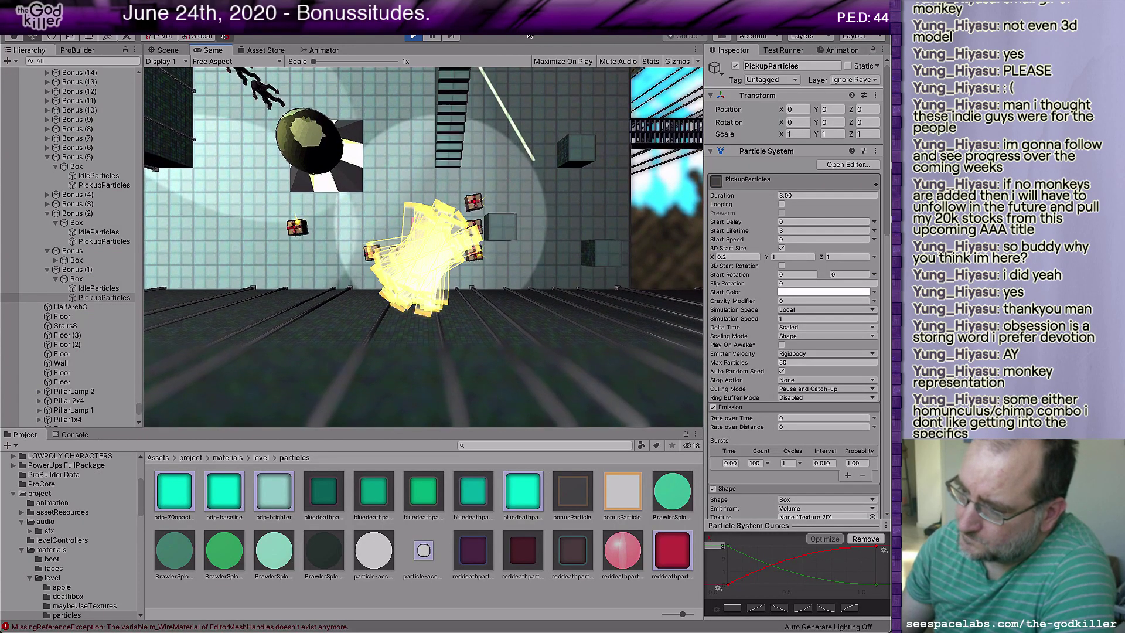
- Take the character up the stairs, across the upper platform and onto the pedestal holding a bonus box
key("w")
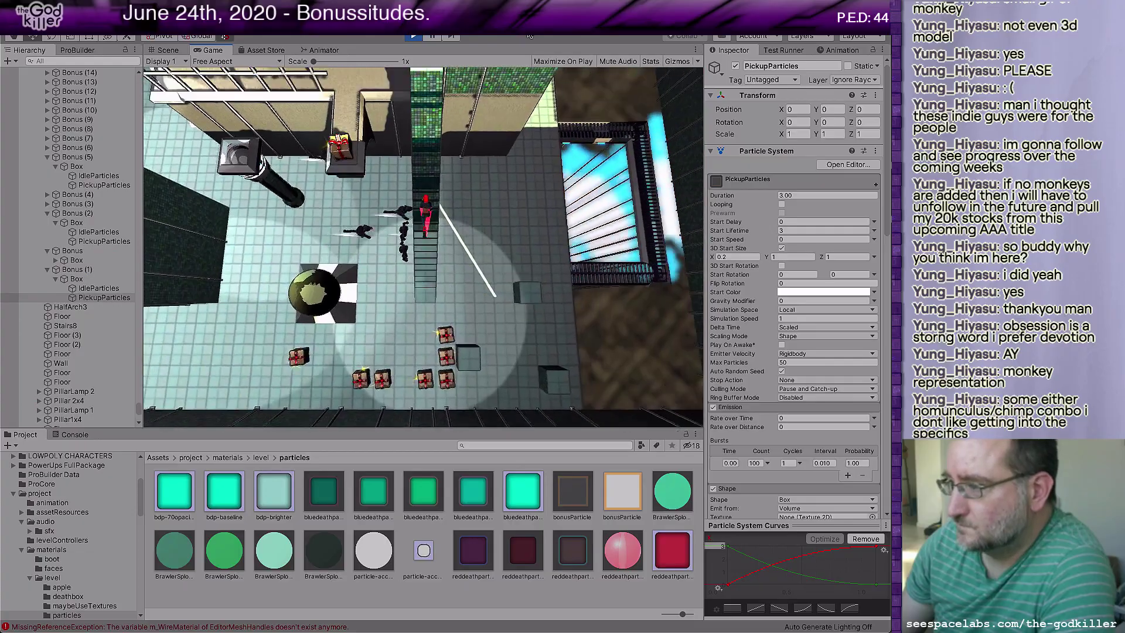
key("w")
key("a")
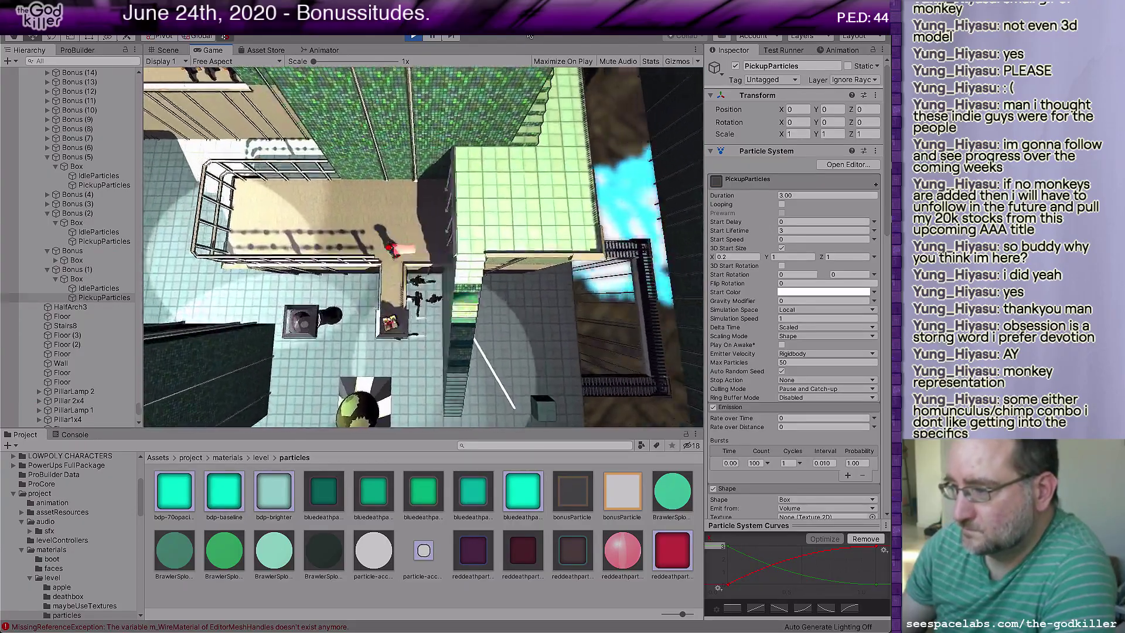
key("s")
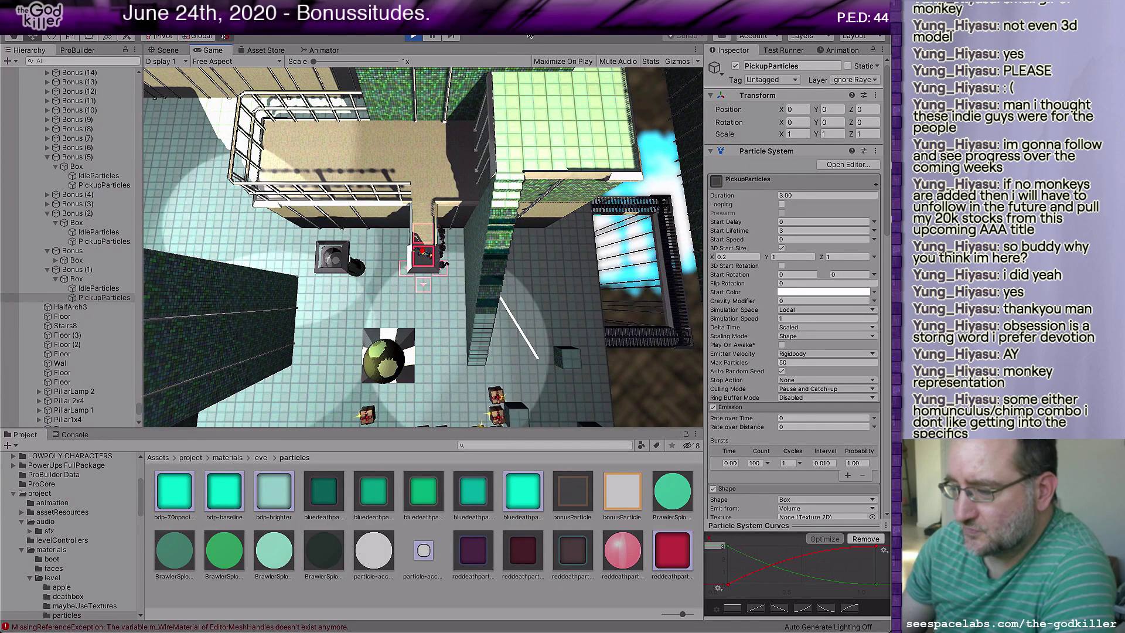
- Bring the character from the pedestal back to the remaining boxes on the floor, then stop the game
key("s")
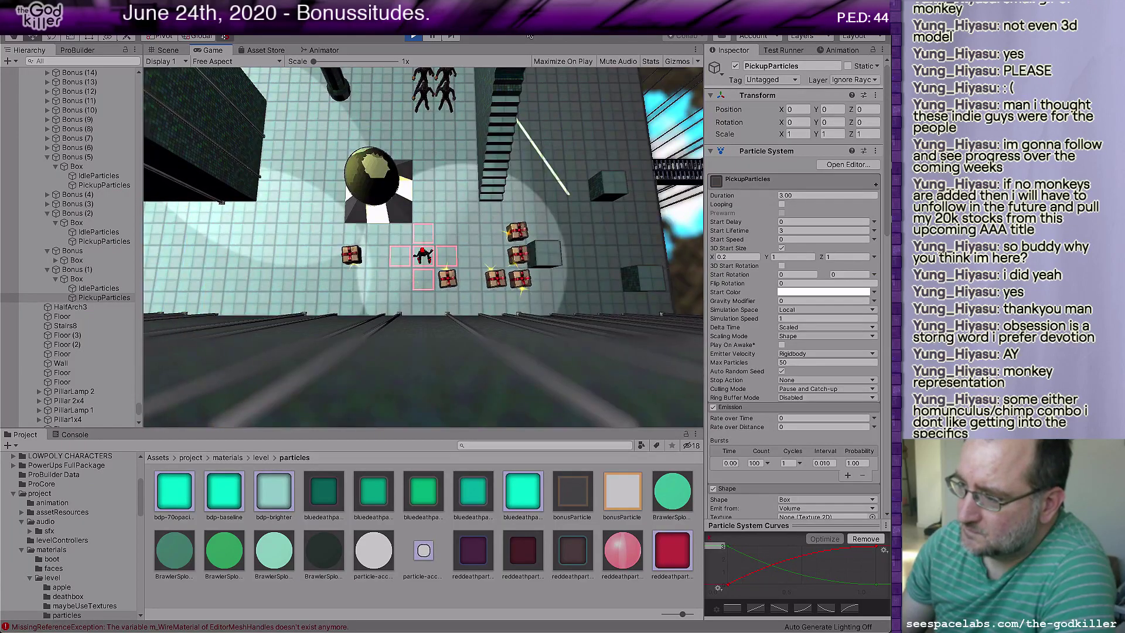
key("s")
key("d")
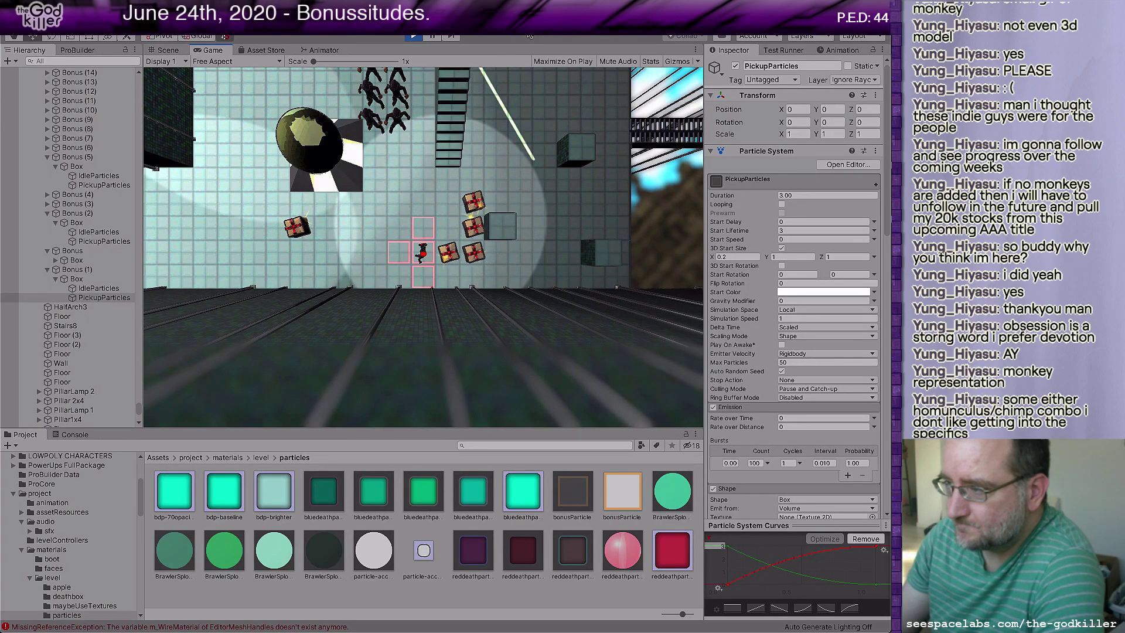
left_click(414, 37)
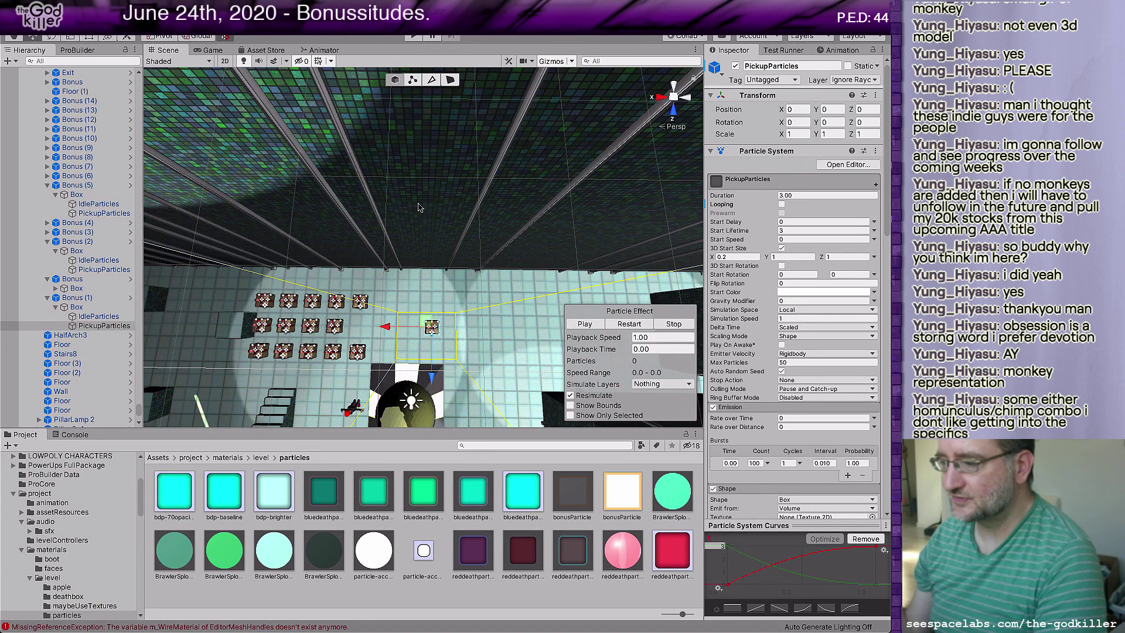
- Move Bonus (6) and Bonus (10) together to the floor beside the stairs, and Bonus (7) to position 17, 15, 1
scroll(404, 329, "down", 10)
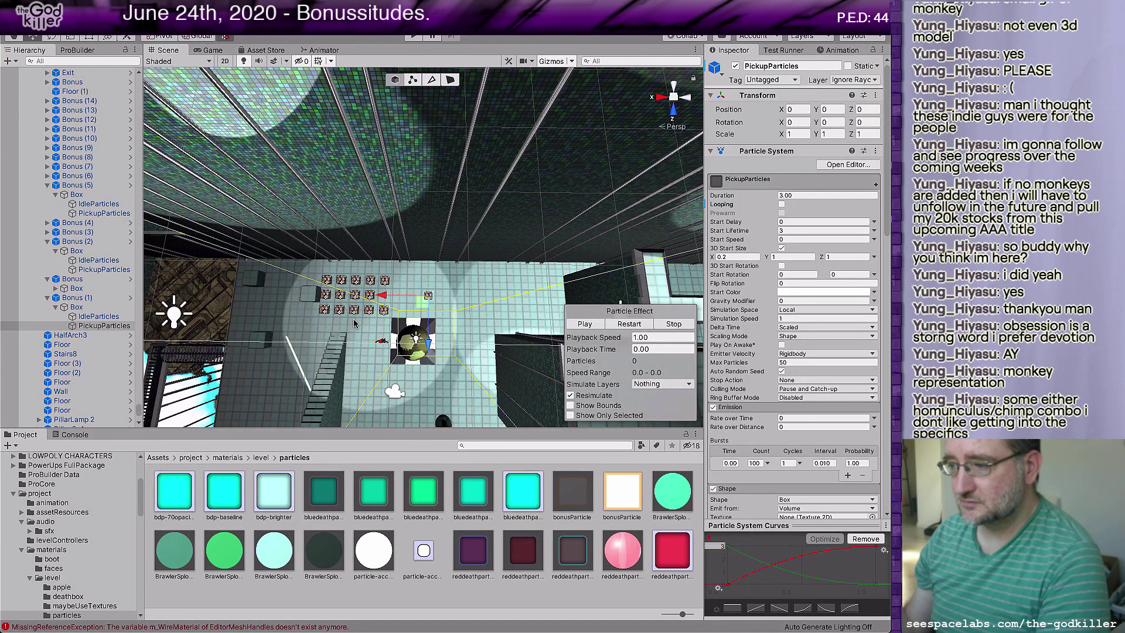
left_click(339, 296)
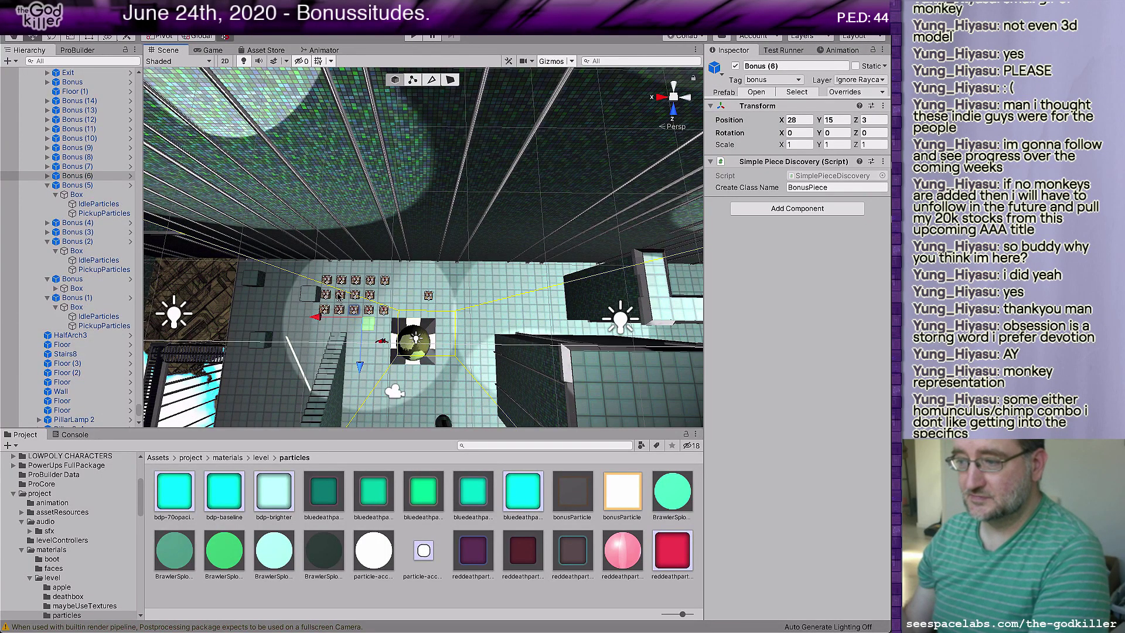
left_click(339, 296, "shift")
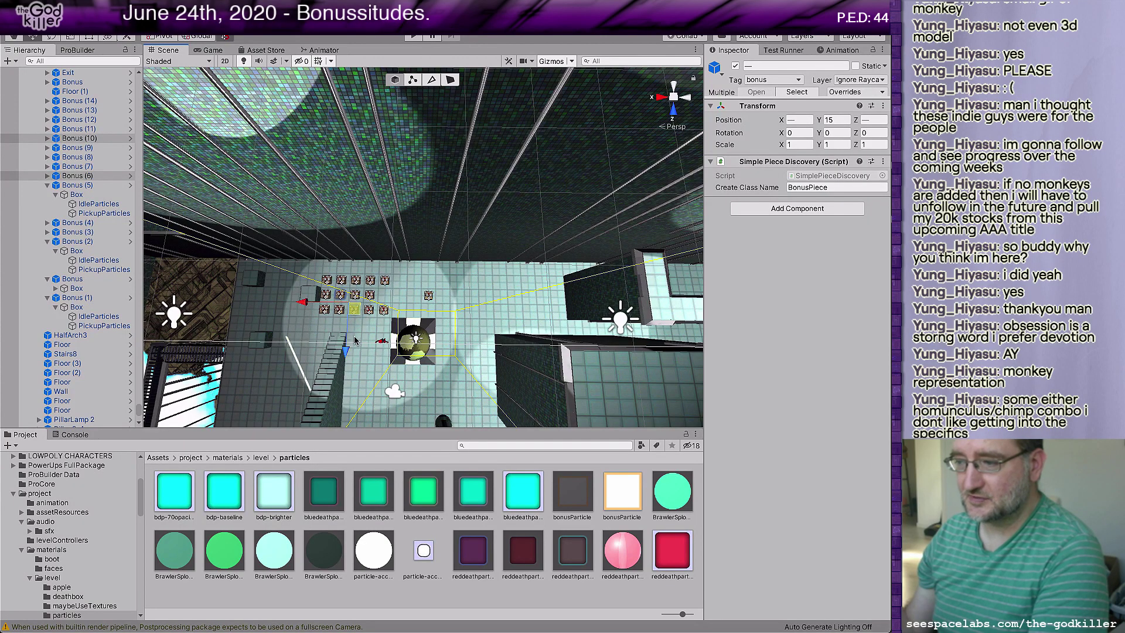
left_click_drag(356, 320, 359, 404)
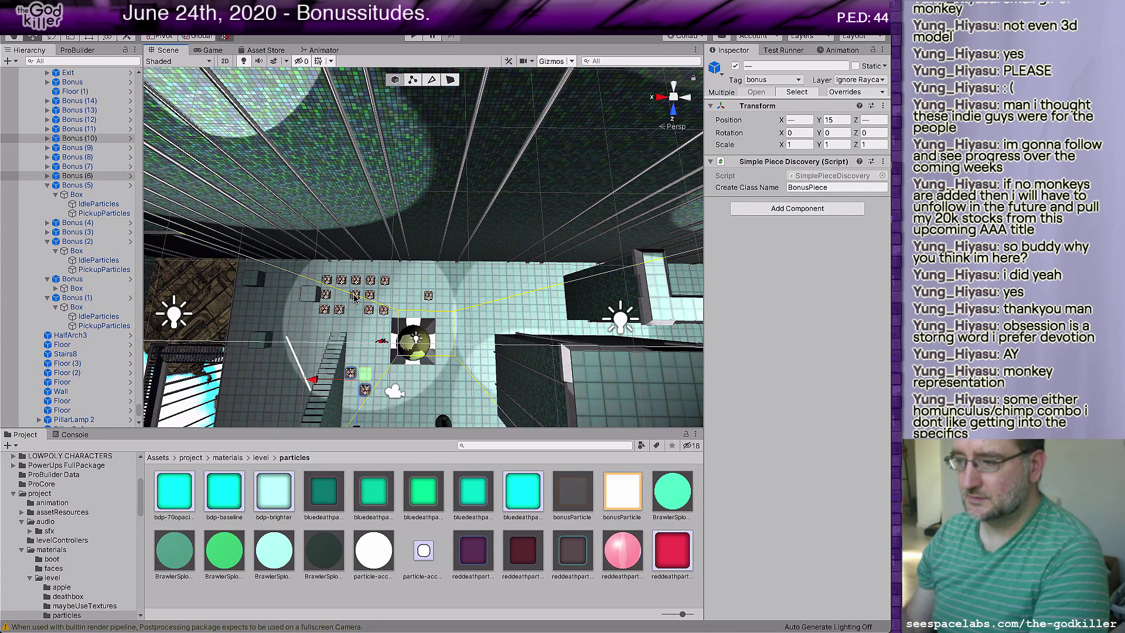
left_click(356, 297)
left_click_drag(368, 313, 515, 287)
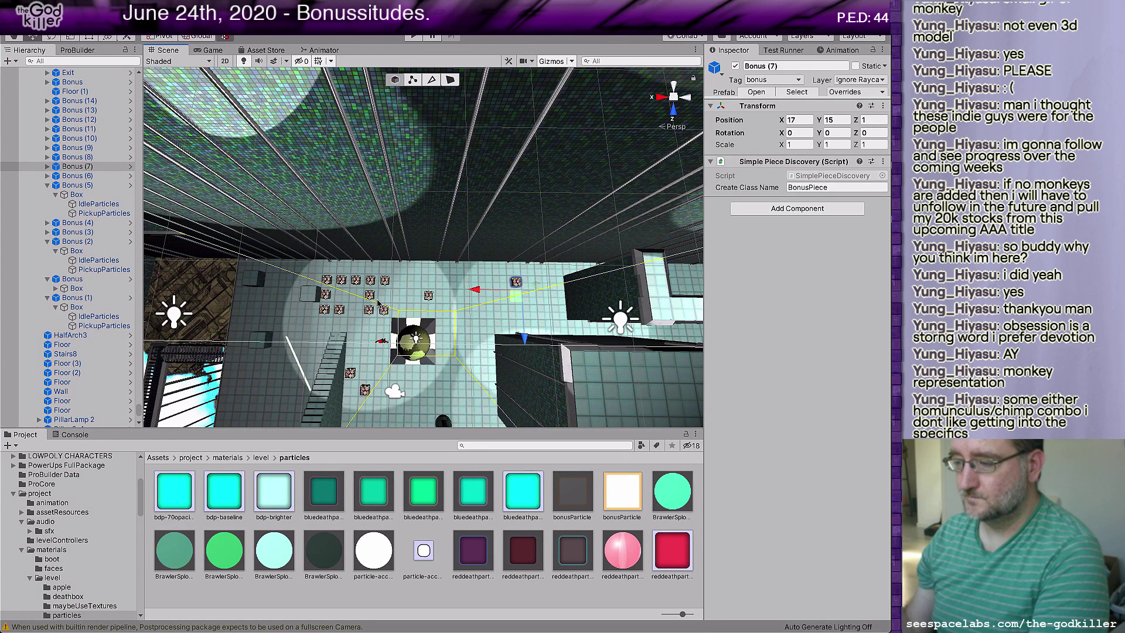
- Move Bonus (2) to position 8, 15, 14 and Bonus (9) to position 3, 15, 1
scroll(378, 299, "down", 5)
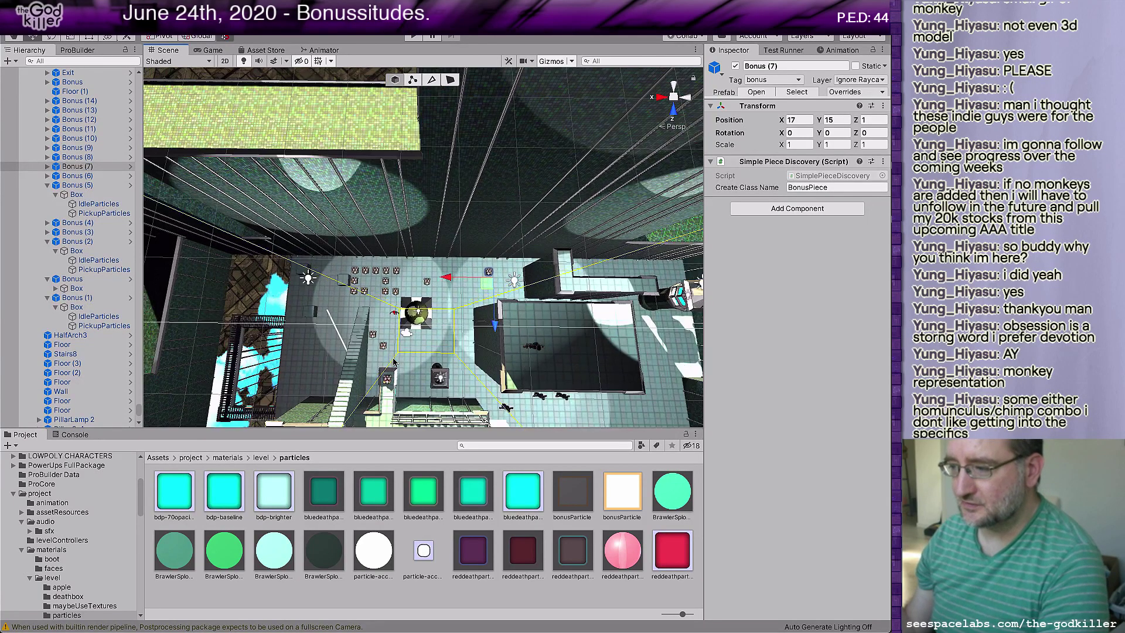
scroll(392, 362, "down", 2)
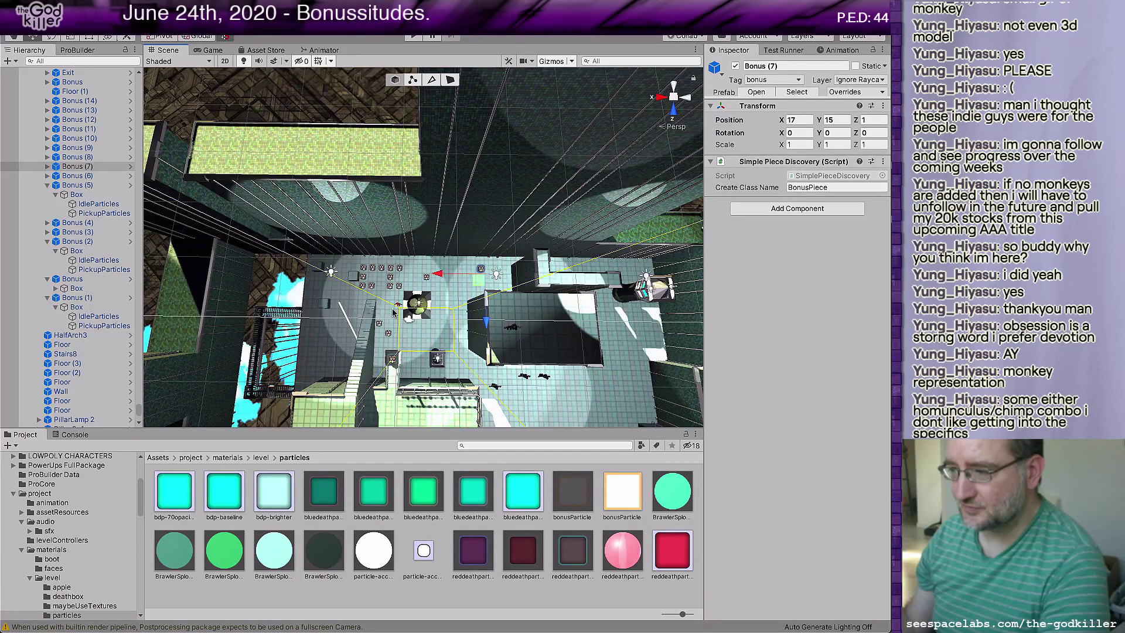
left_click(391, 279)
left_click_drag(400, 286, 572, 397)
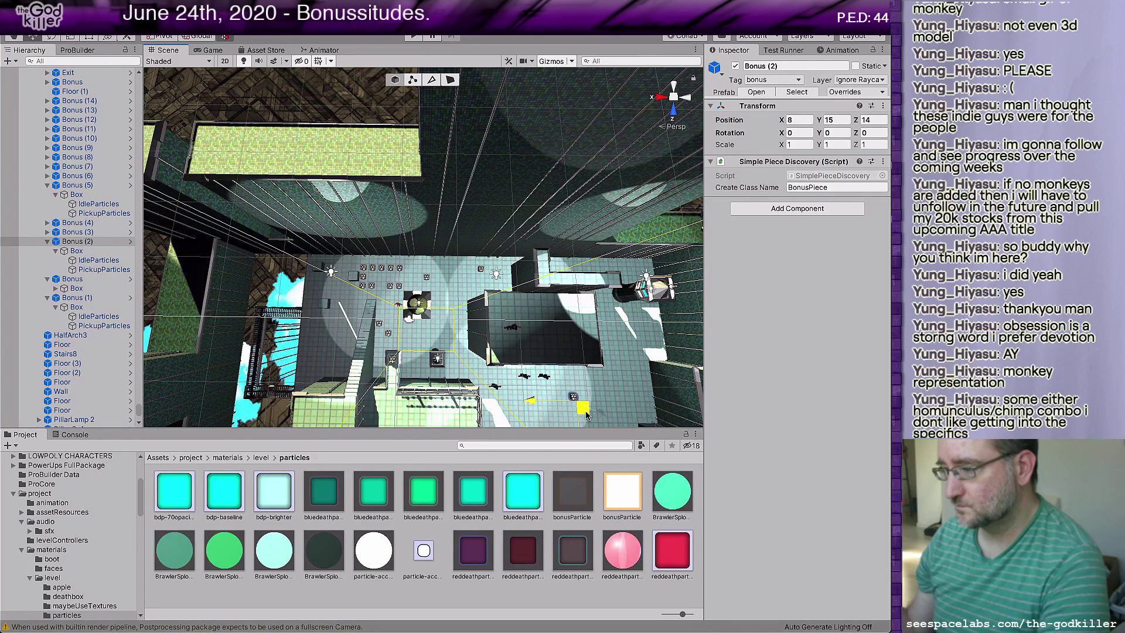
left_click(370, 270)
left_click_drag(384, 284, 610, 277)
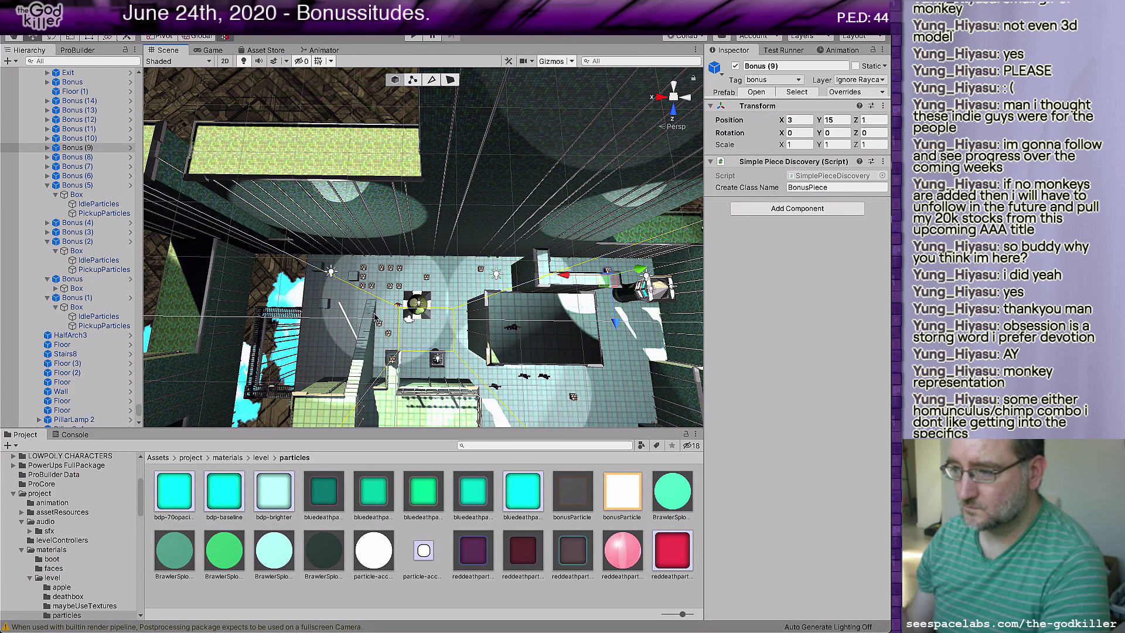
- Move Bonus (12) to position 17, 15, 18 and Bonus (13) to position 32, 15, 28
scroll(361, 335, "down", 3)
middle_click_drag(397, 319, 426, 232)
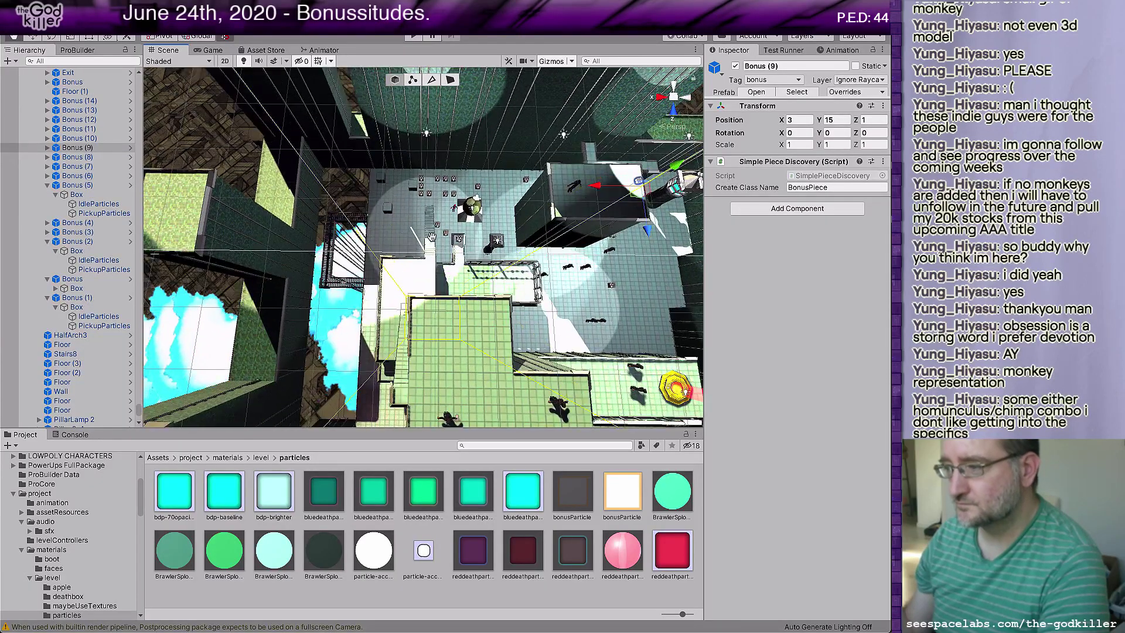
left_click(421, 195)
left_click_drag(418, 204, 533, 335)
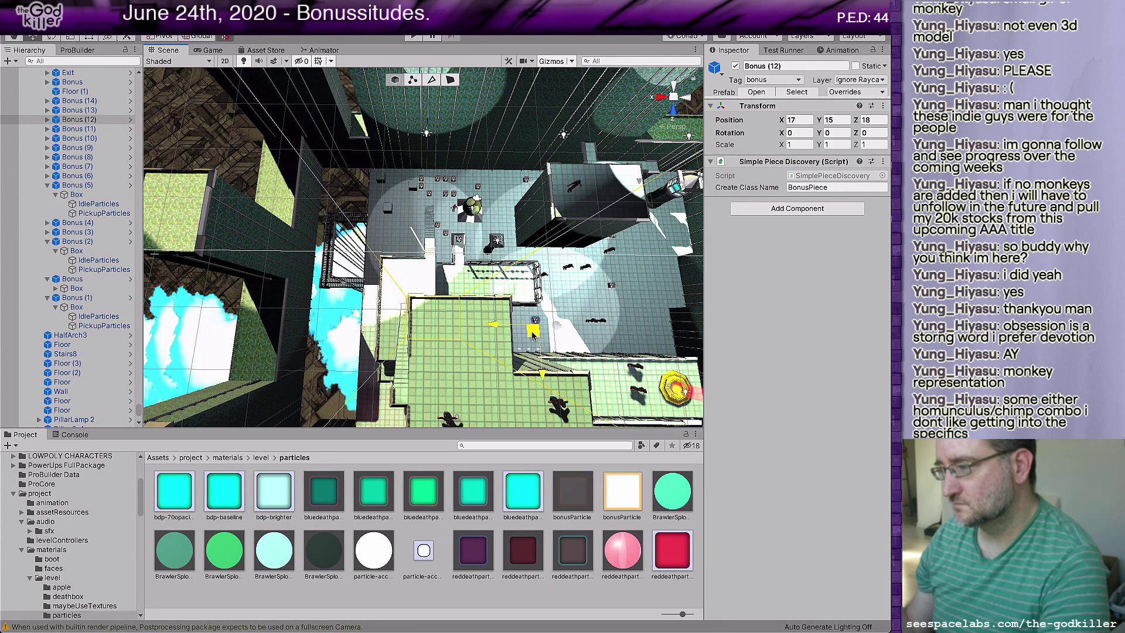
left_click(423, 189)
middle_click_drag(466, 369, 471, 336)
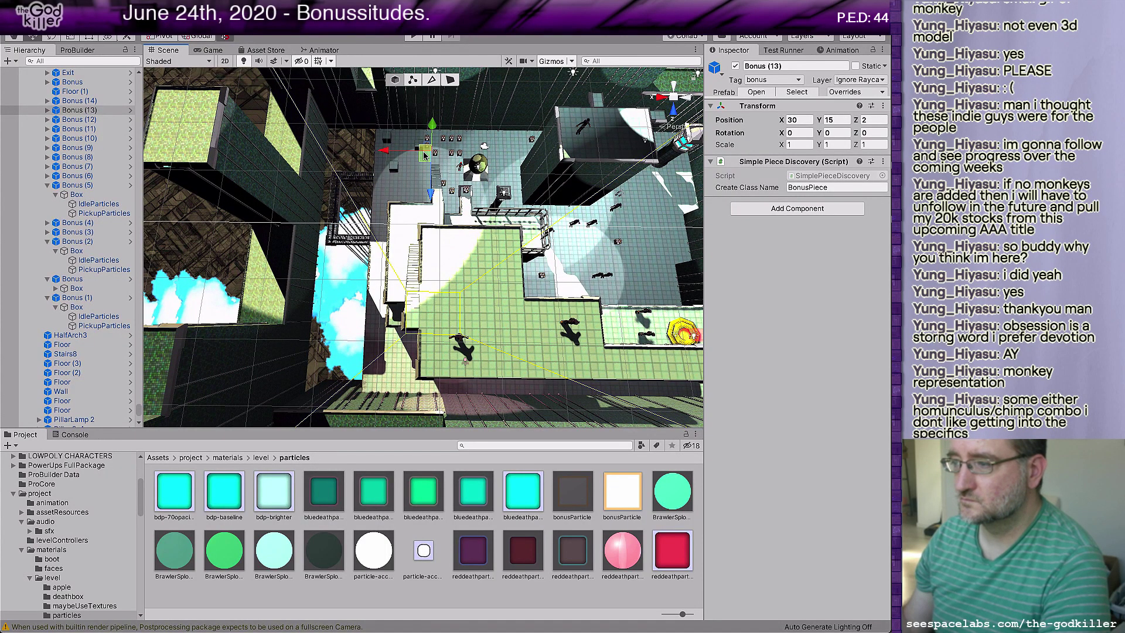
left_click_drag(424, 186, 406, 377)
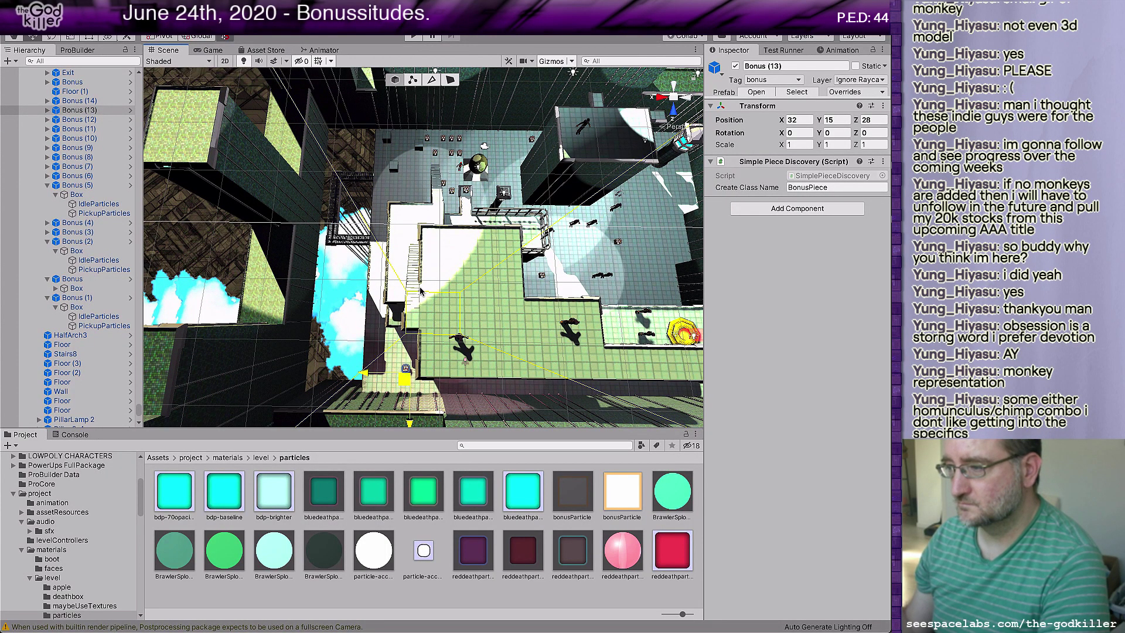
- Move Bonus (14) to position 19, 15, 29 and Bonus (3) to position 11, 15, 30
left_click(427, 142)
left_click_drag(425, 153, 526, 397)
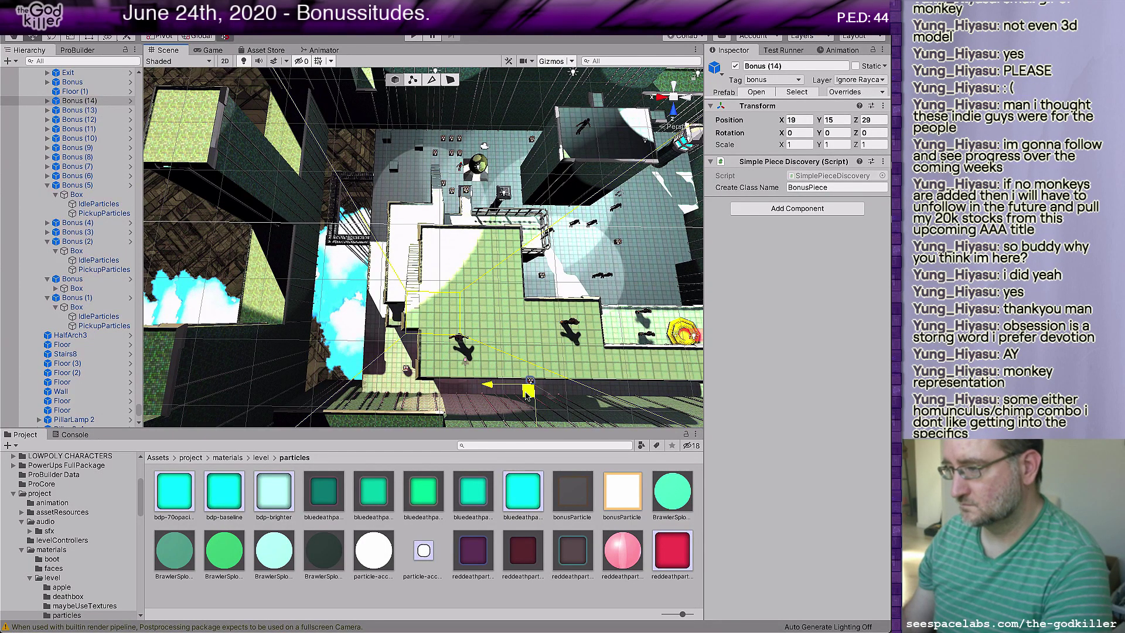
left_click(453, 142)
left_click_drag(450, 151, 608, 405)
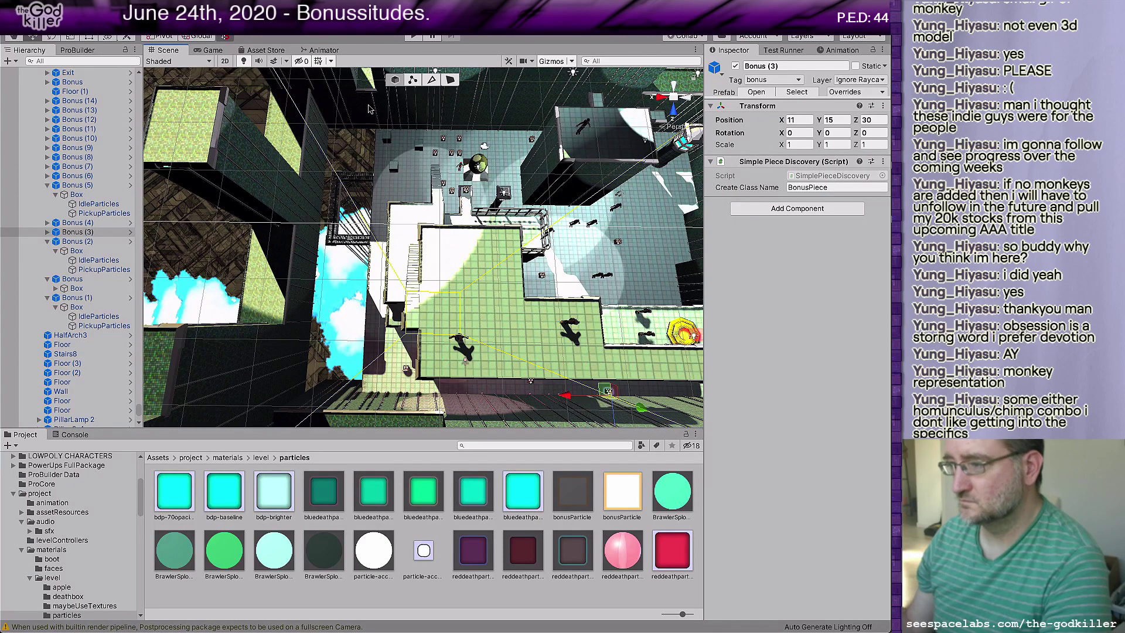
- Move Bonus (11) out of the original box grid to position 3, 15, 19
left_click(434, 154)
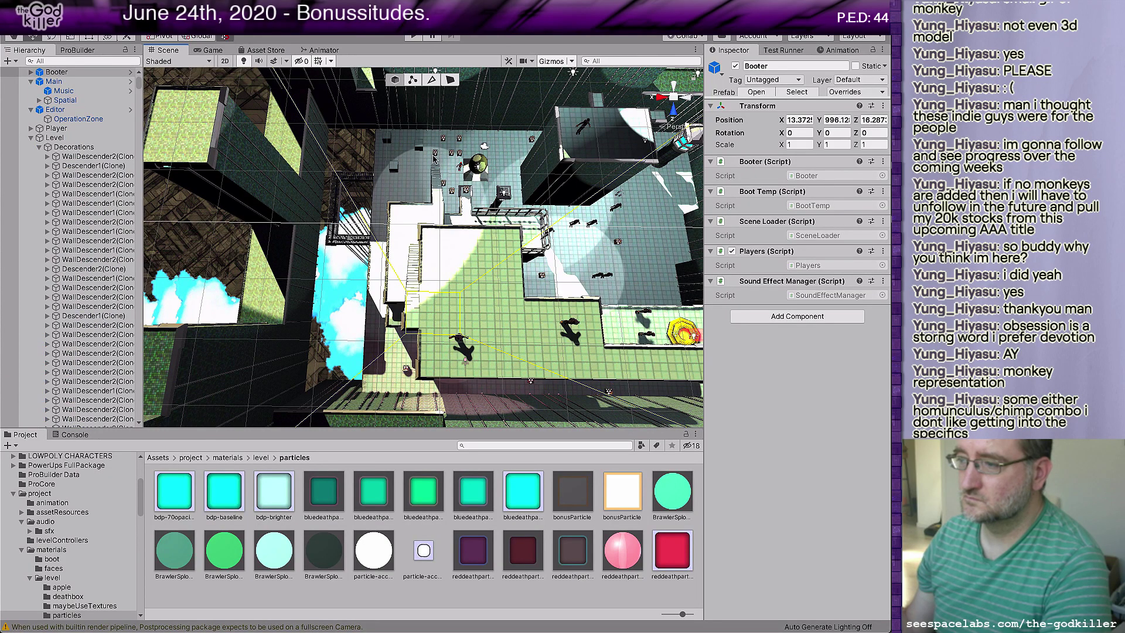
left_click(435, 156)
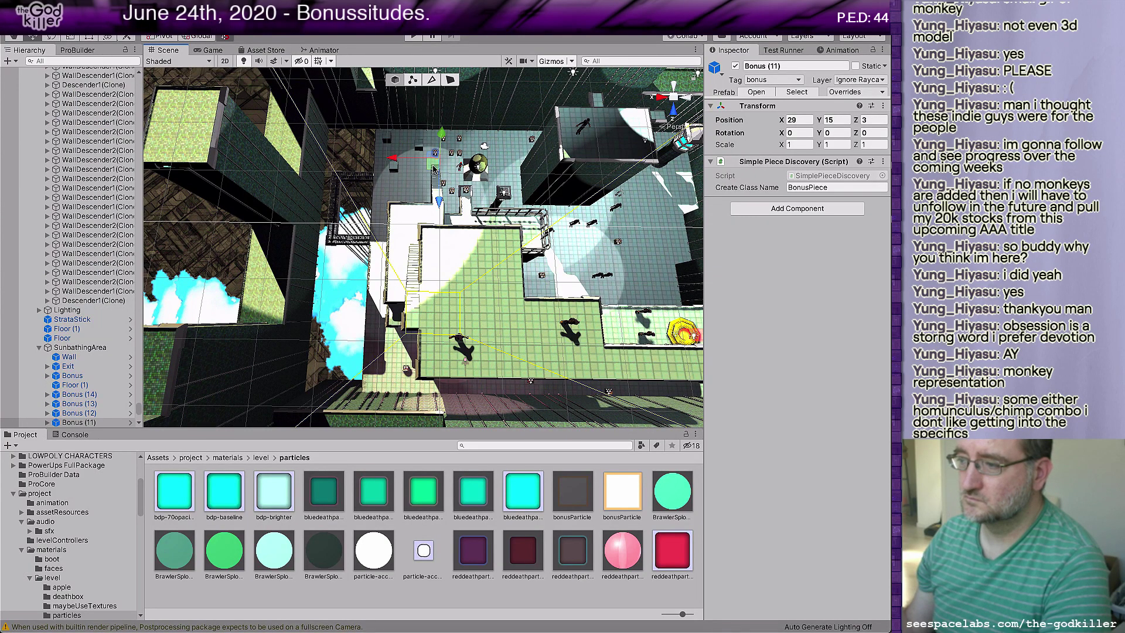
left_click_drag(433, 164, 665, 296)
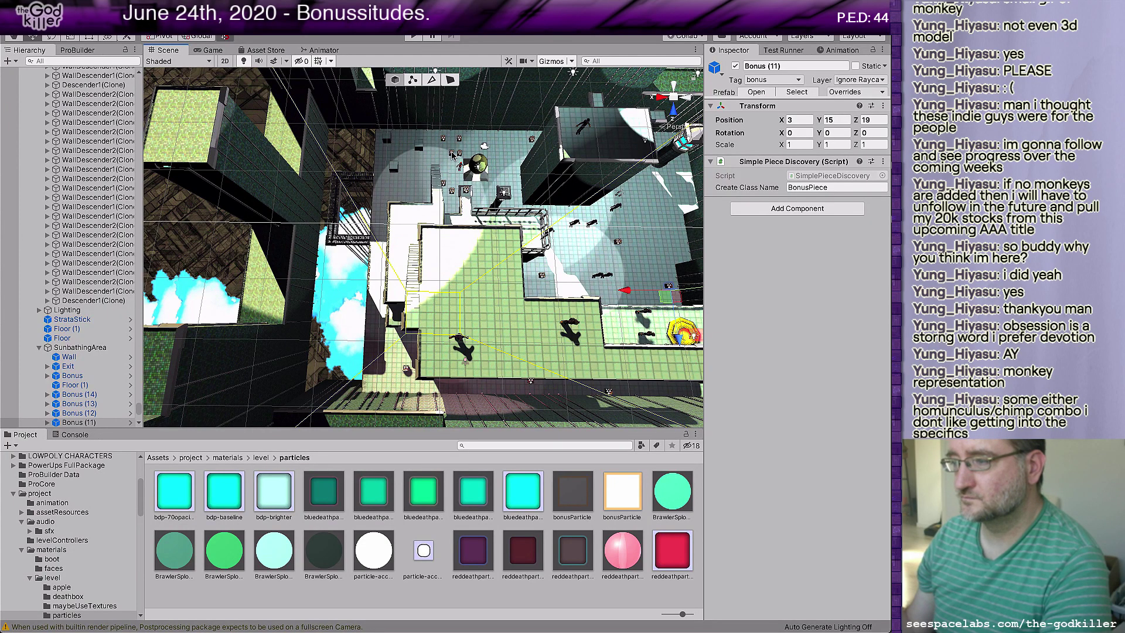
- Move Bonus (4) to position 1, 15, 9 and the unnumbered Bonus from the grid to position 6, 15, 29
left_click(452, 155)
left_click_drag(448, 166, 663, 209)
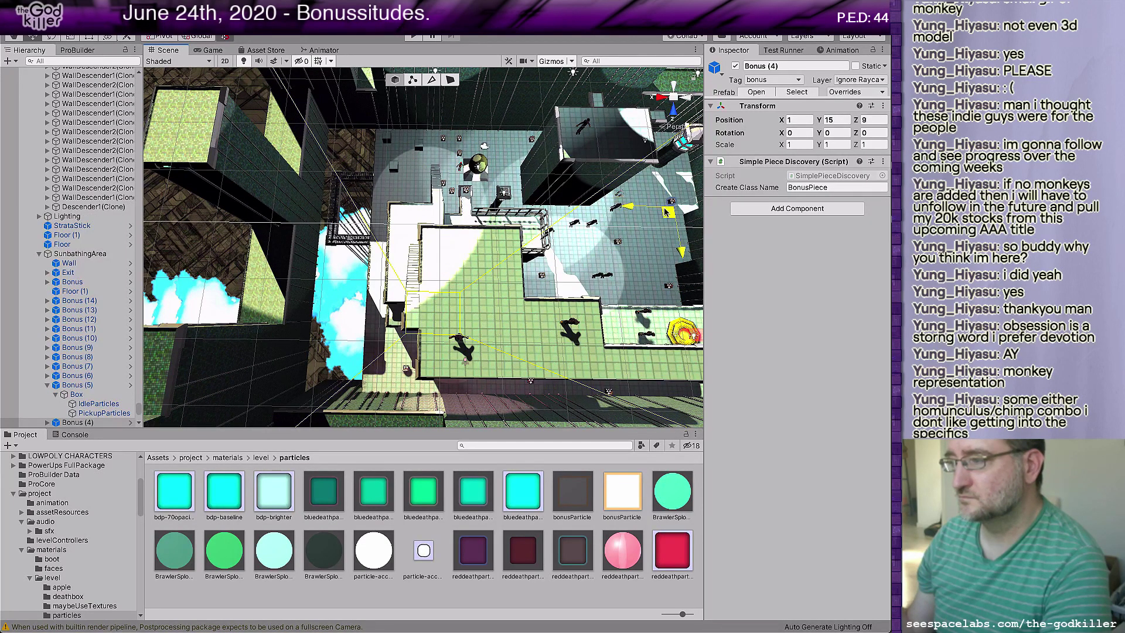
left_click(461, 146)
left_click_drag(461, 147, 652, 397)
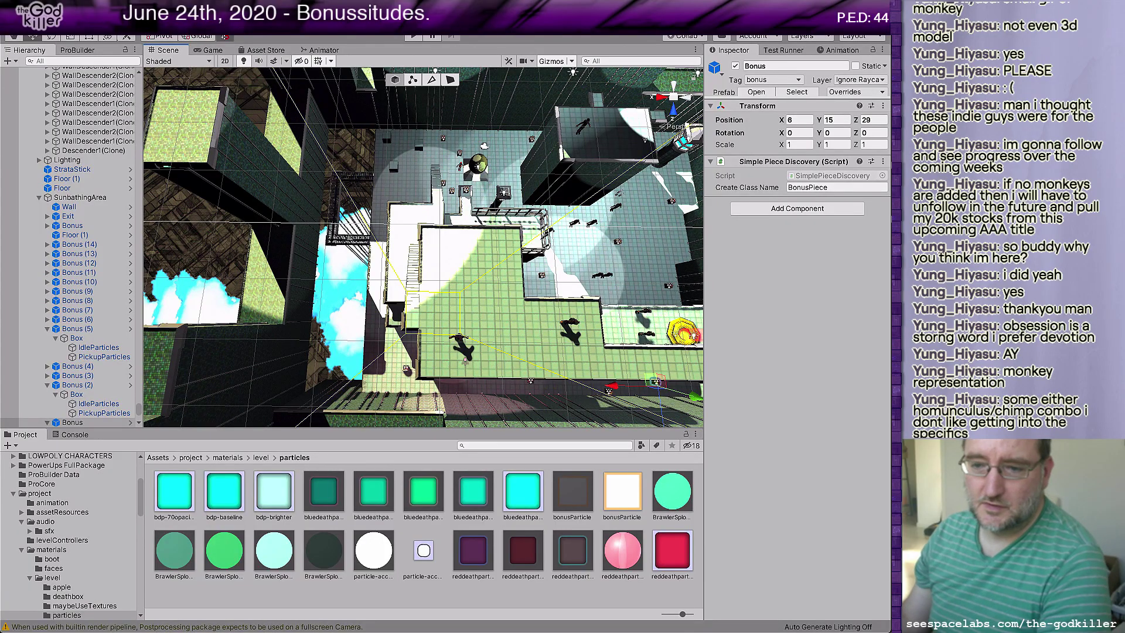
- Switch to the Game view with Maximize On Play enabled and run the game with the scattered bonuses
left_click(212, 50)
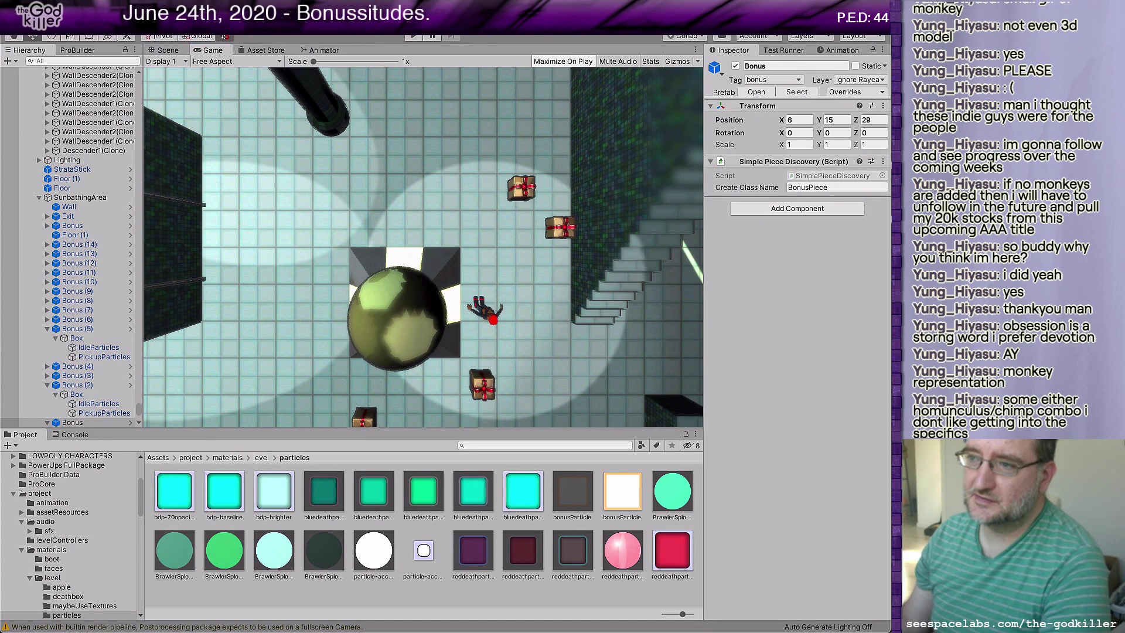
left_click(80, 36)
left_click(84, 51)
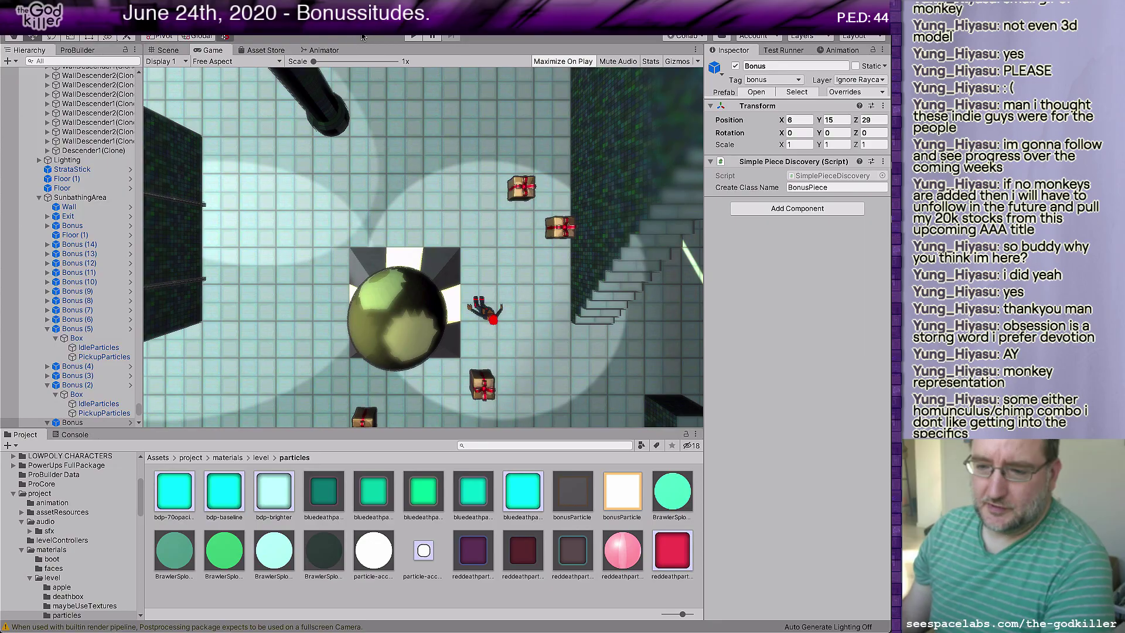
left_click(413, 37)
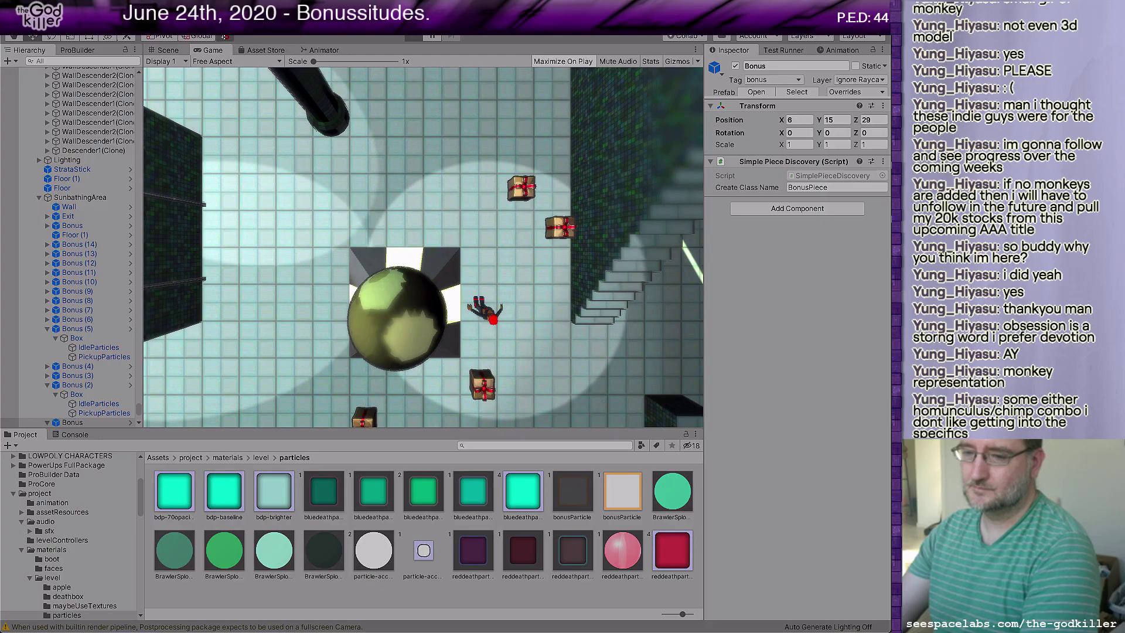
key("ctrl+p")
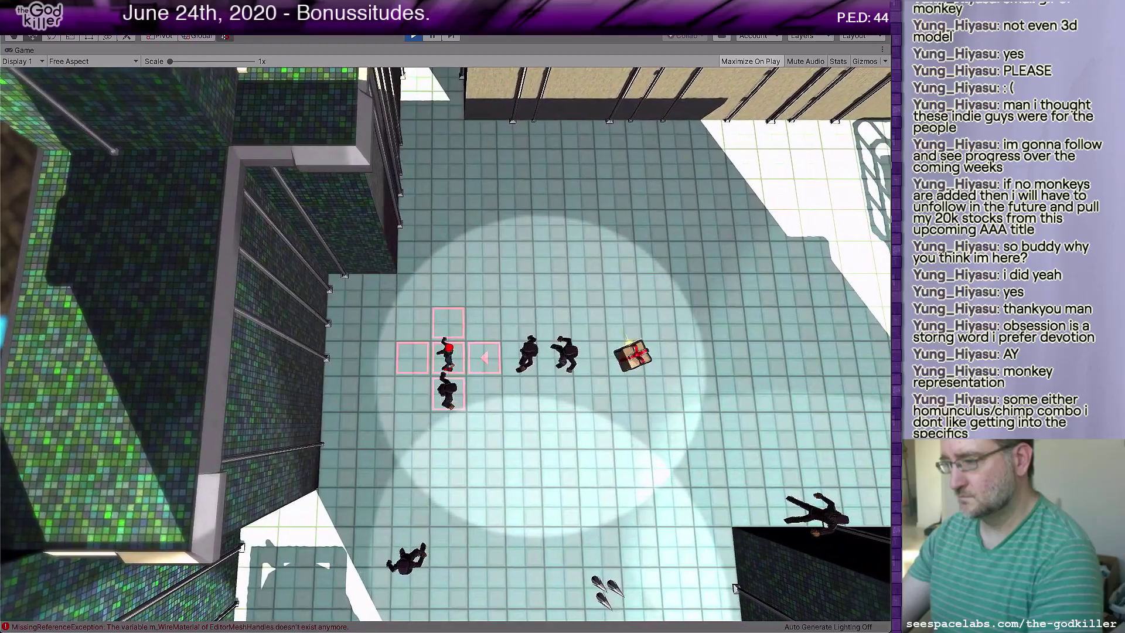
- Playtest the lower tiled floor by leading the character past the enemies and collecting the bonus box near the far corner
key("w")
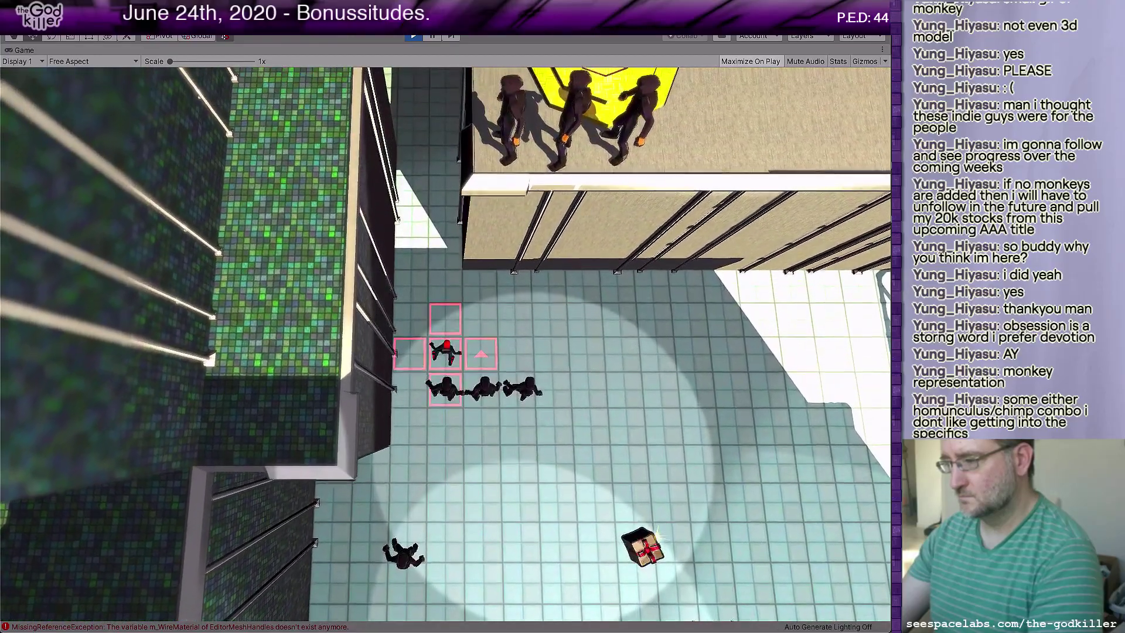
key("w")
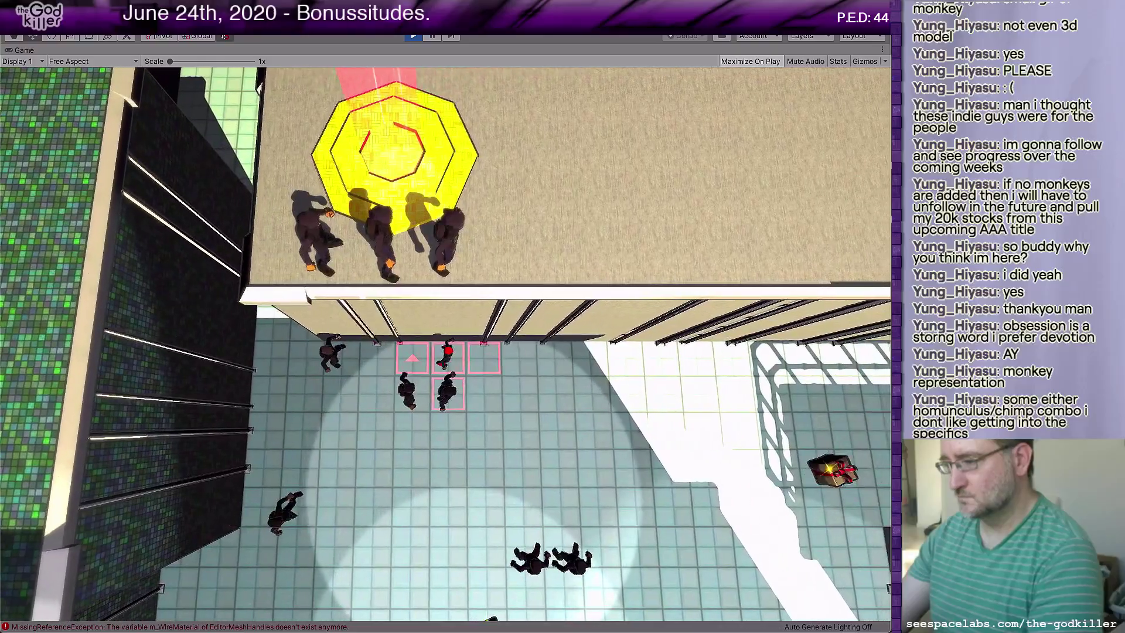
key("a")
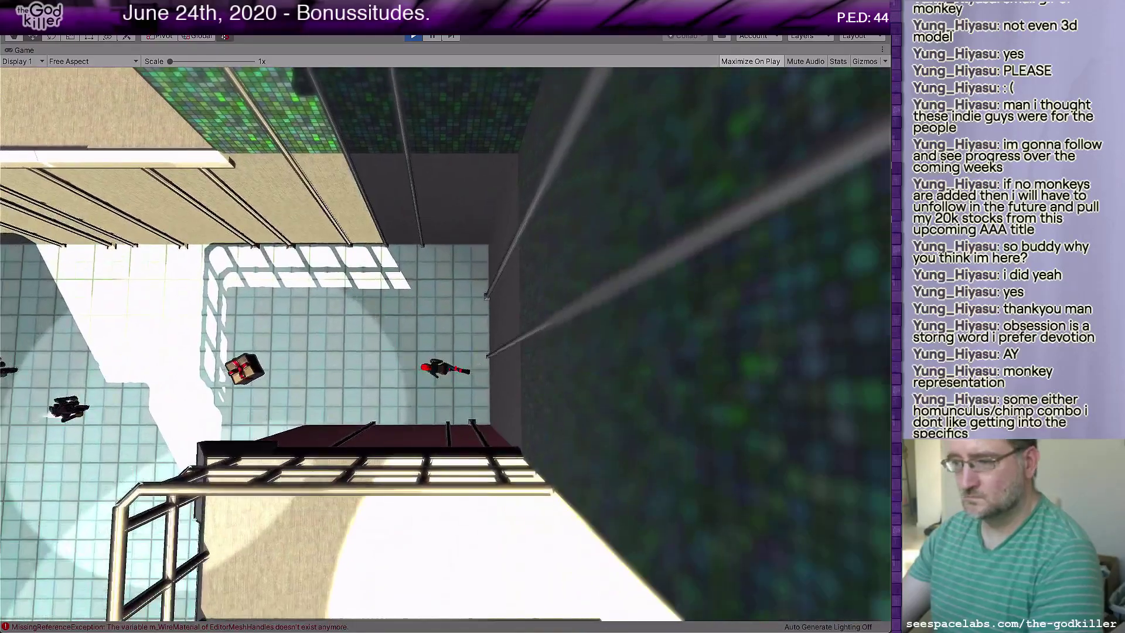
key("w")
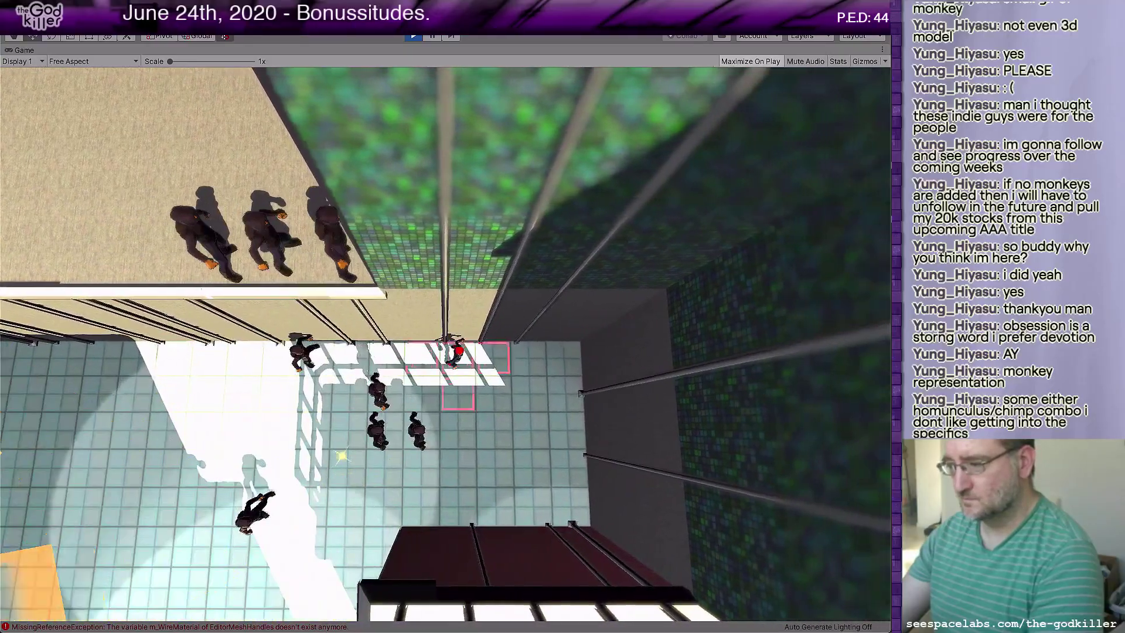
key("s")
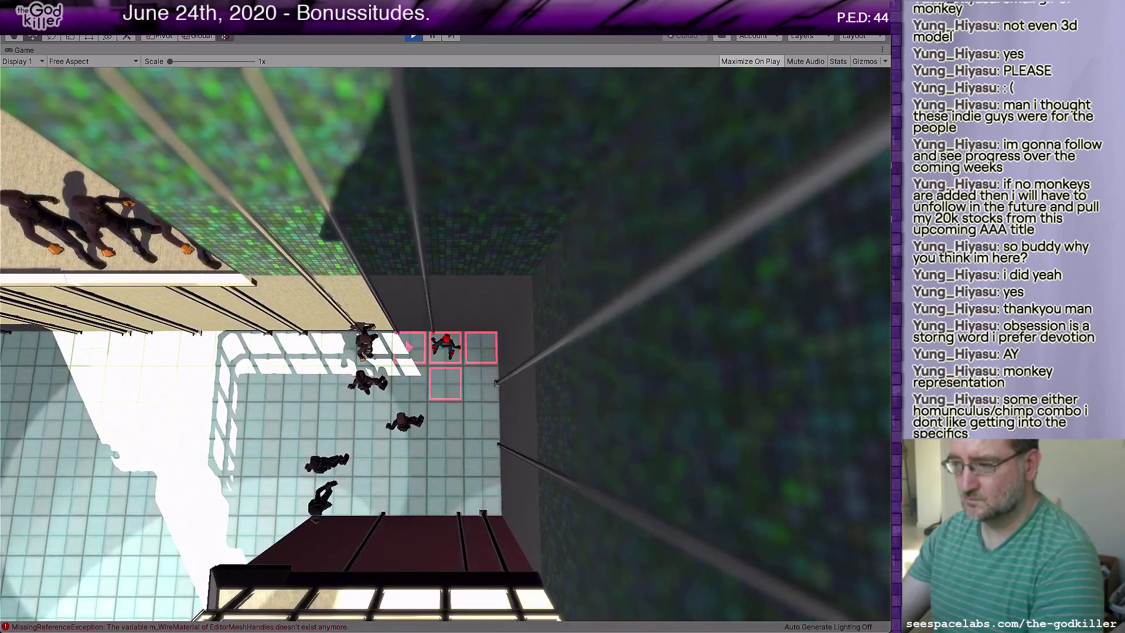
key("s")
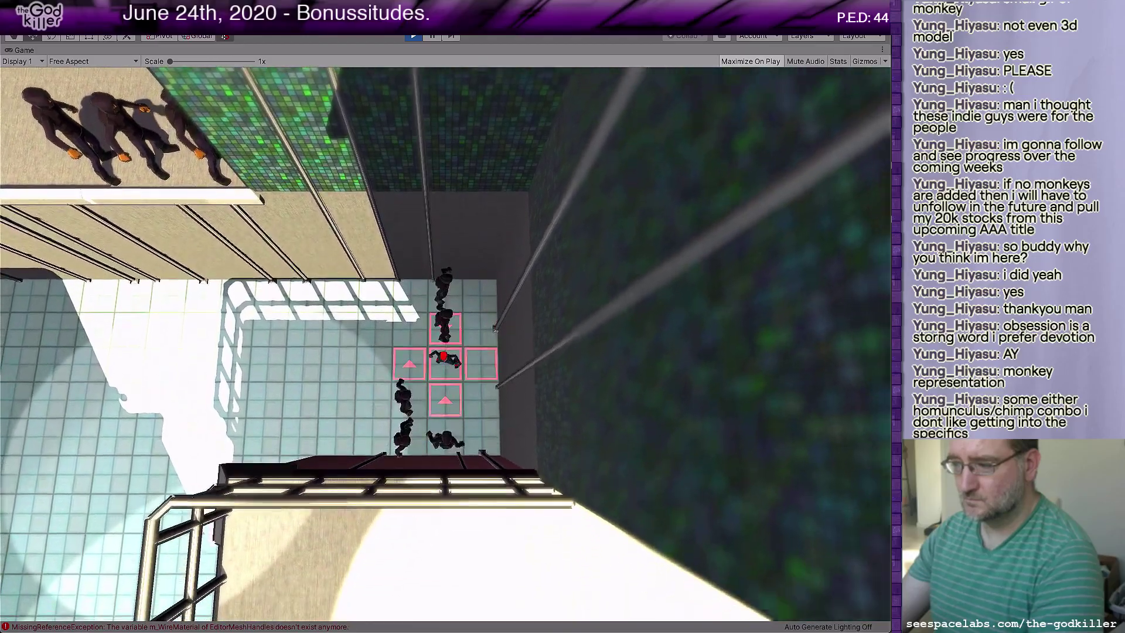
- Send the character back across the lower floor to test the bonus box in the middle and the route along the walls
key("a")
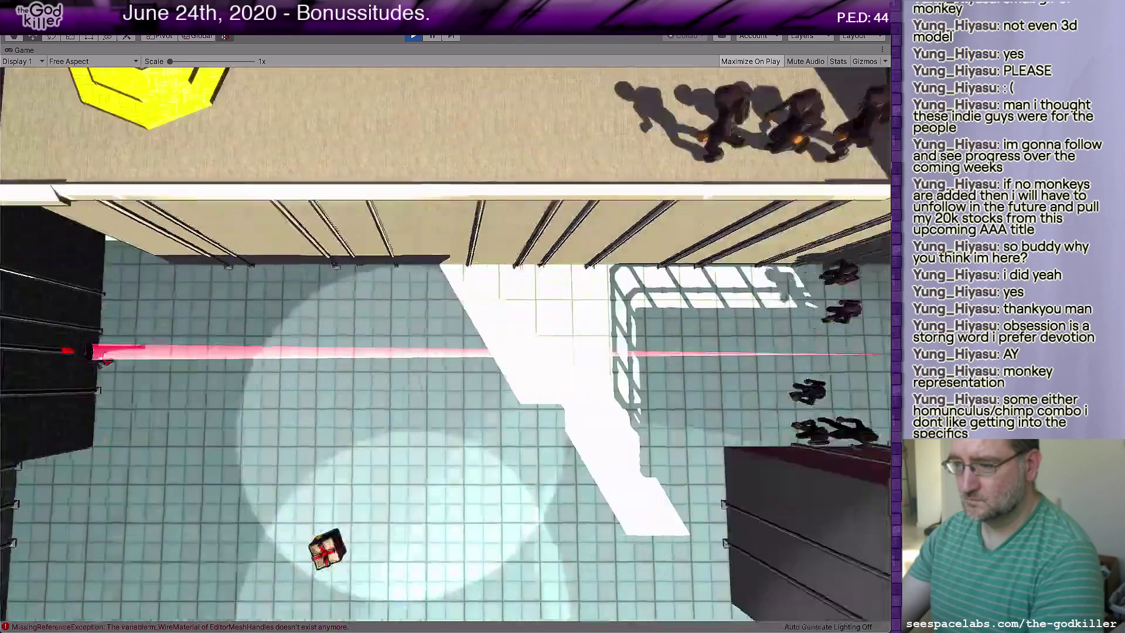
key("d")
key("d")
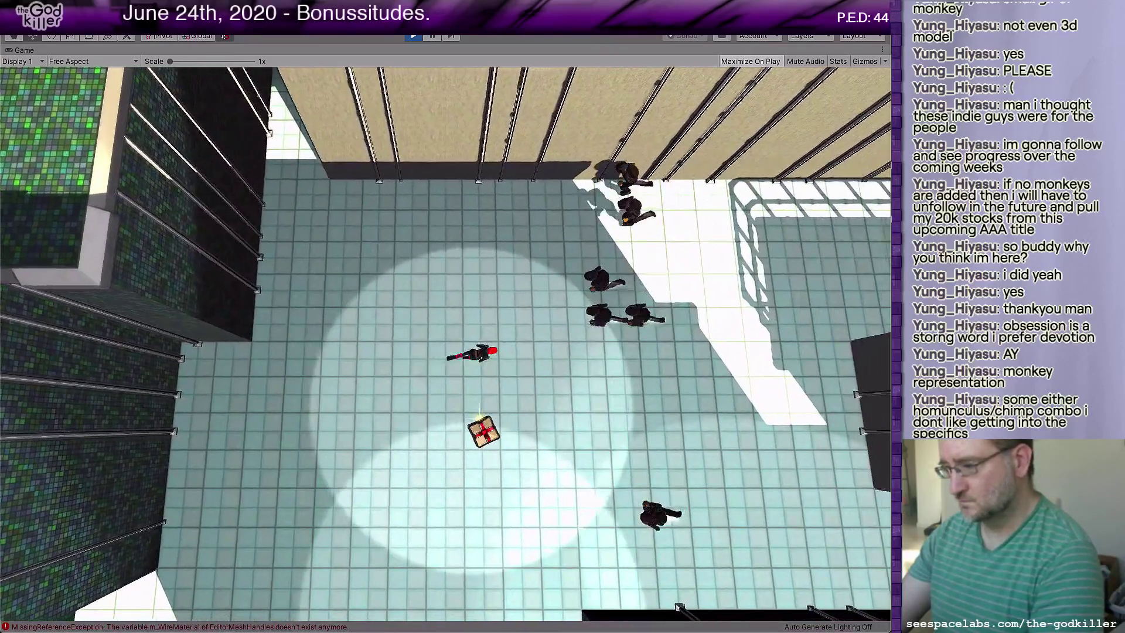
key("s")
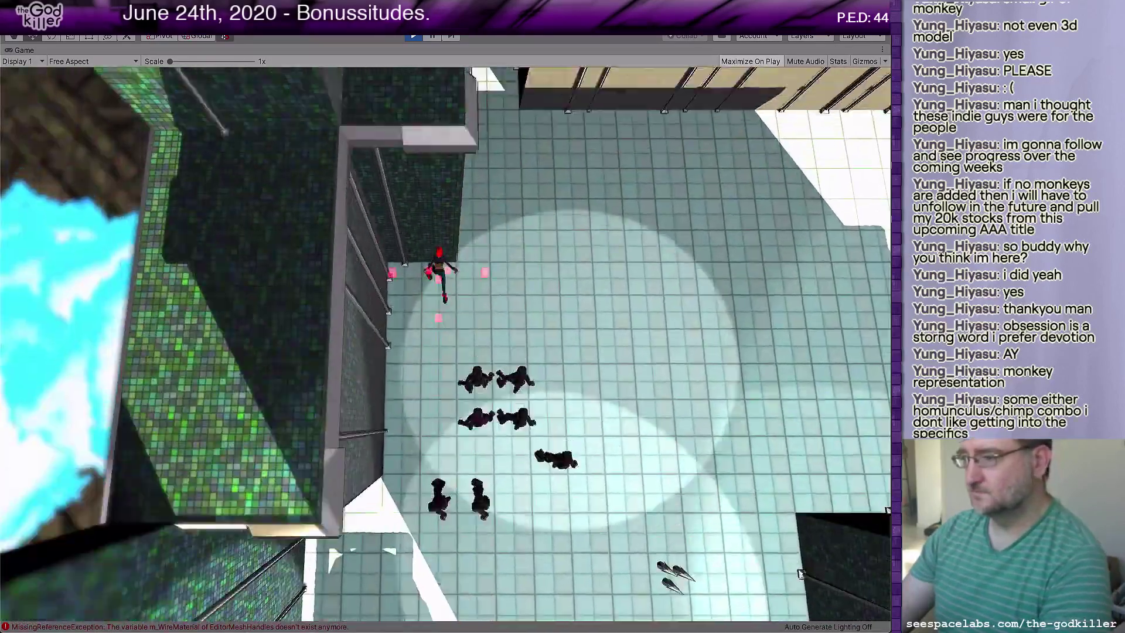
key("w")
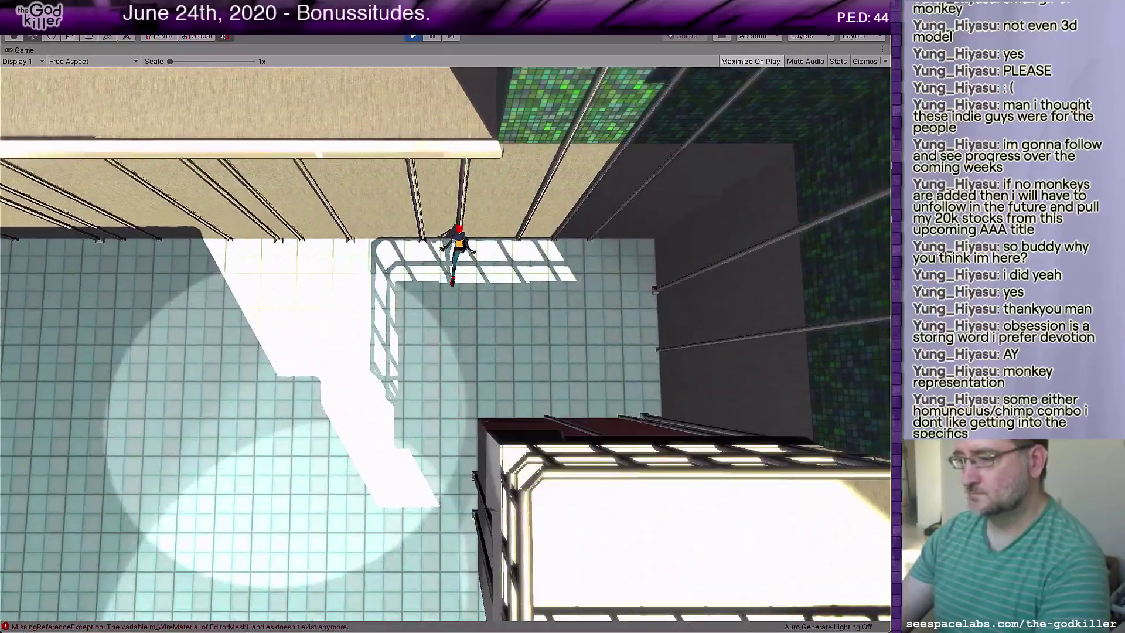
key("a")
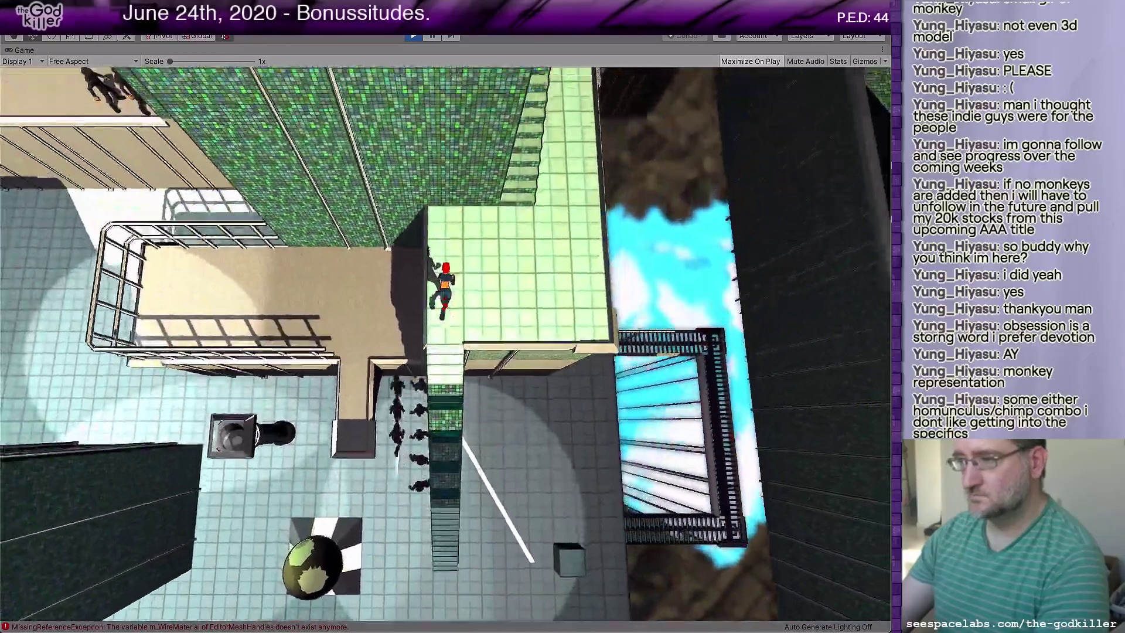
- Climb the steps to the green upper terrace and test the route along it to the narrow ledge above the beige platform
key("d")
key("w")
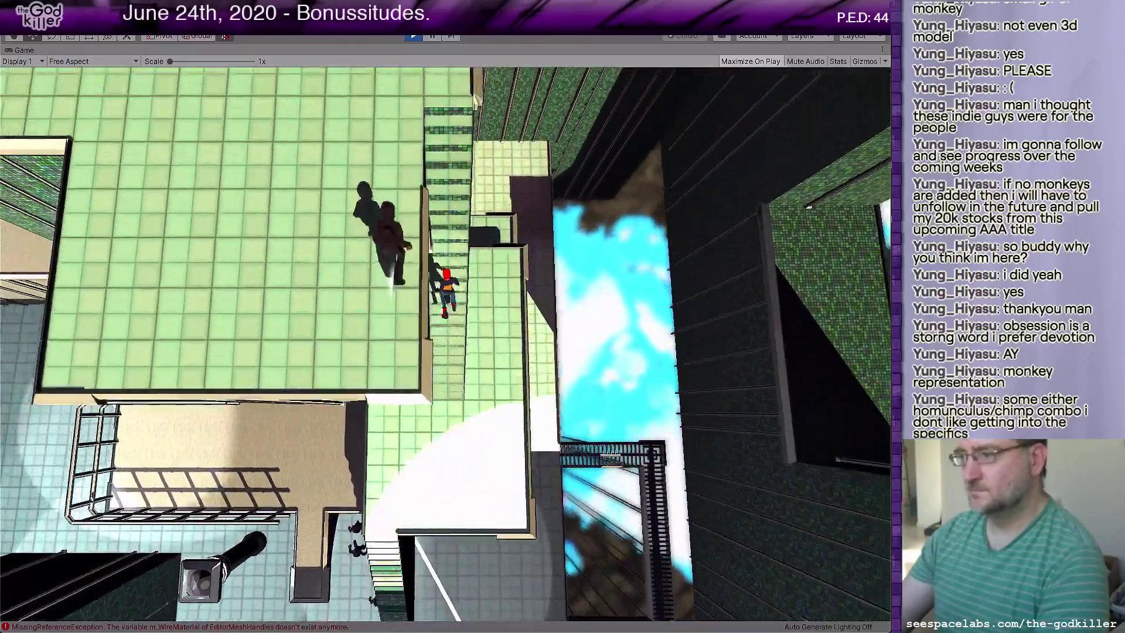
key("w")
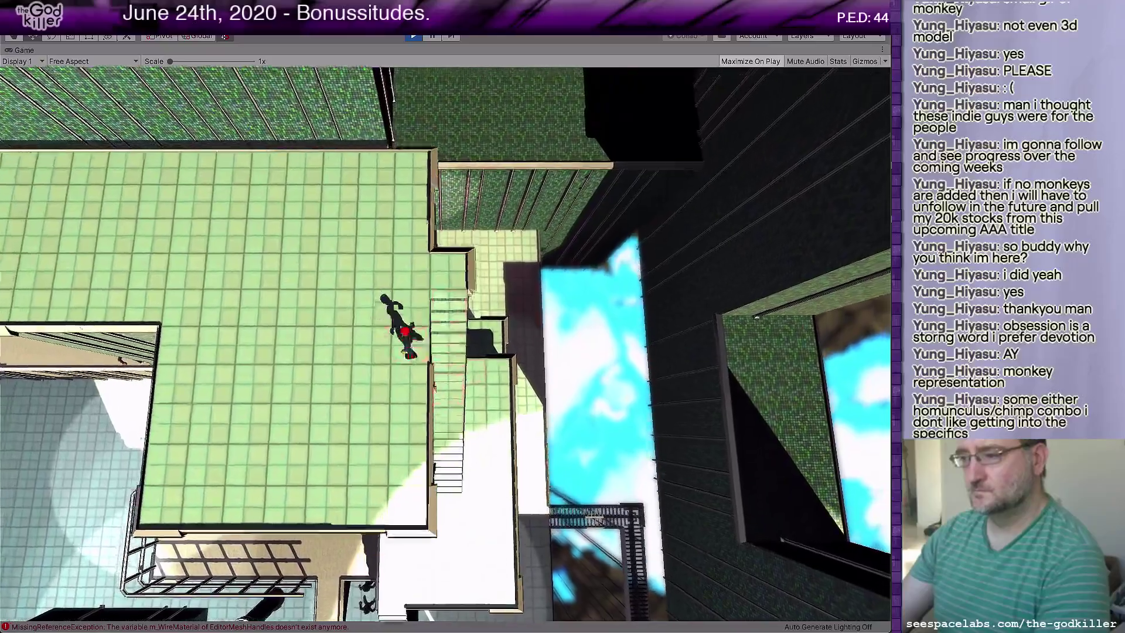
key("w")
key("a")
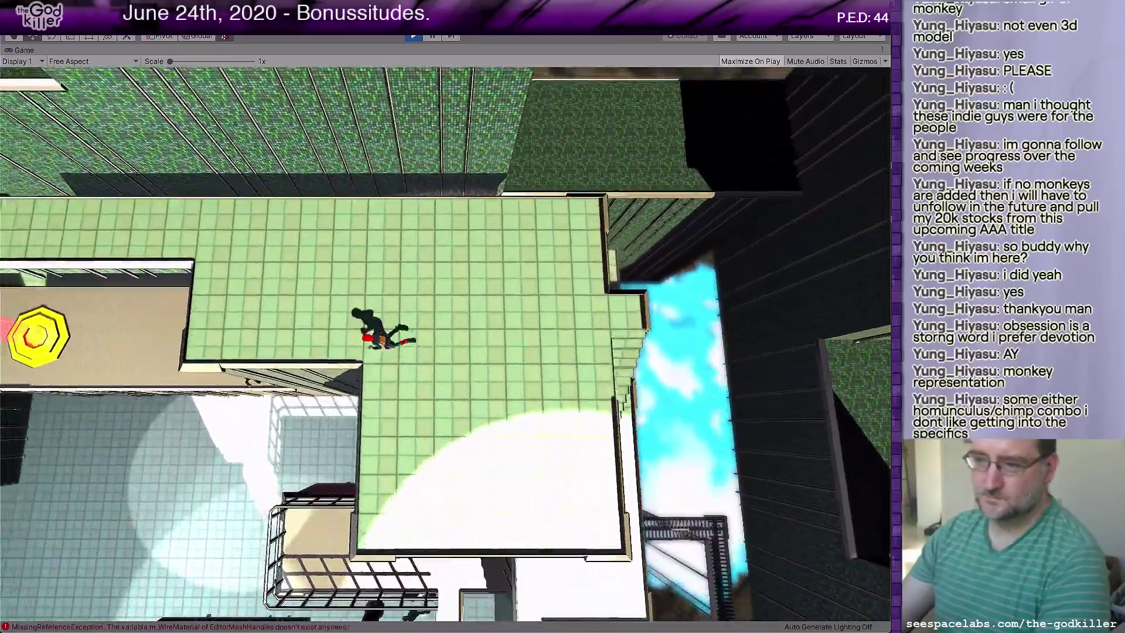
key("w")
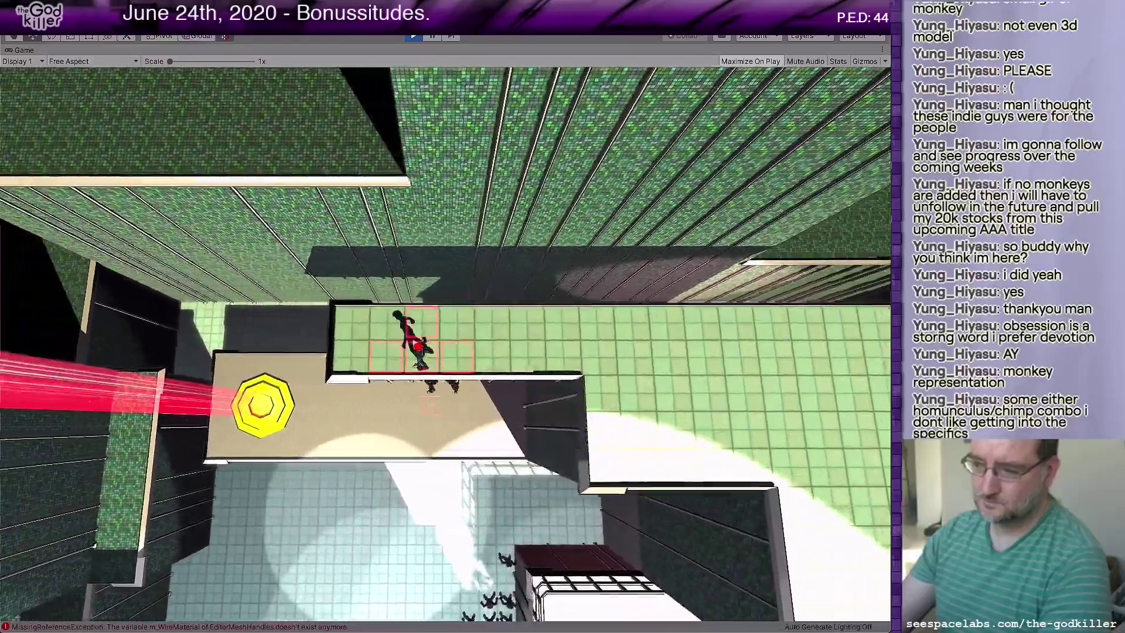
- Test the staircase route up from the lower floor again and move the character around the terrace edge beside the beige platform
key("s")
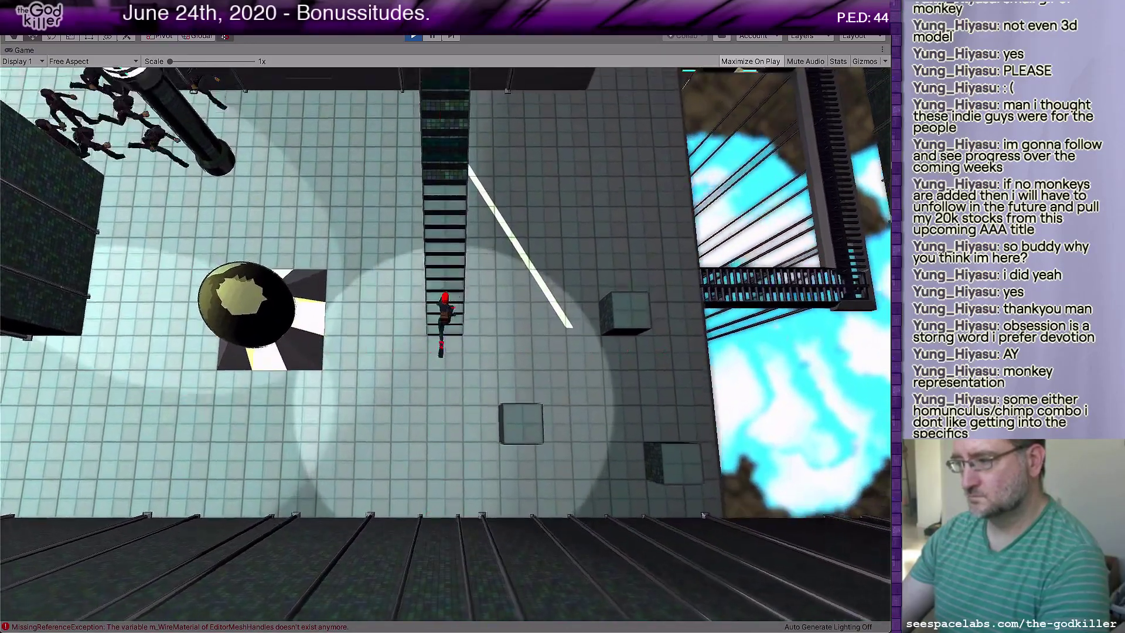
key("d")
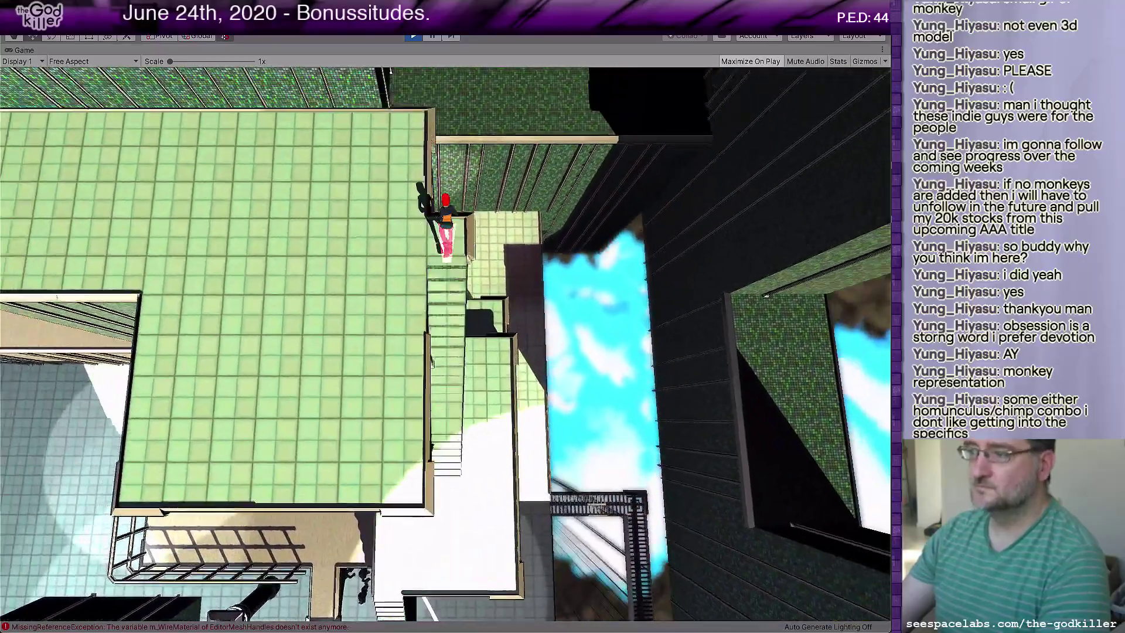
key("a")
key("a")
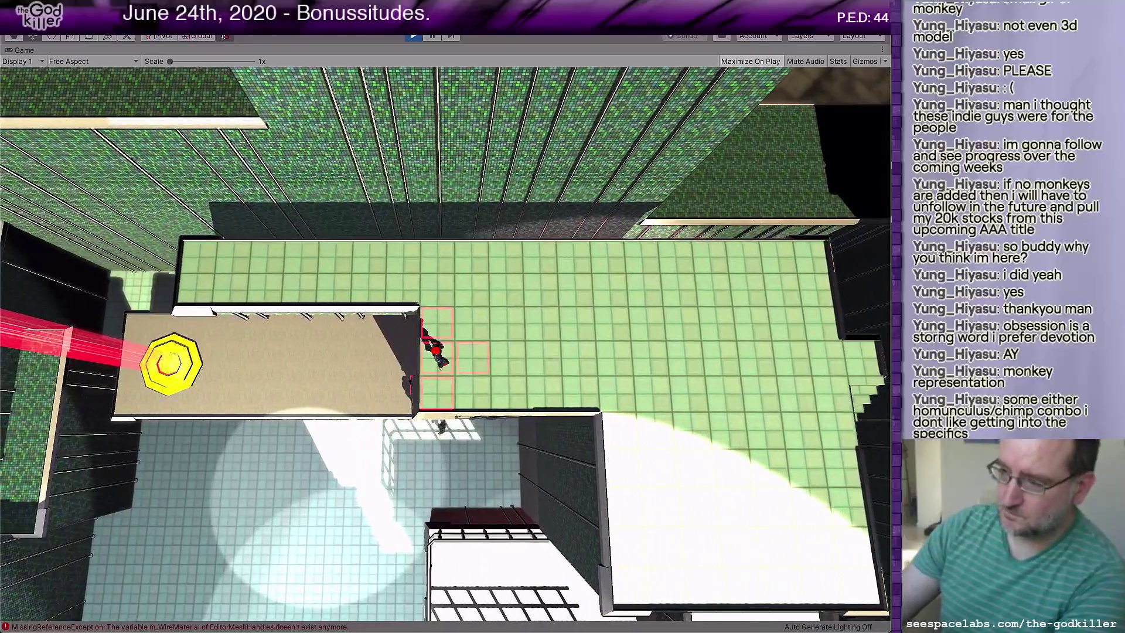
key("w")
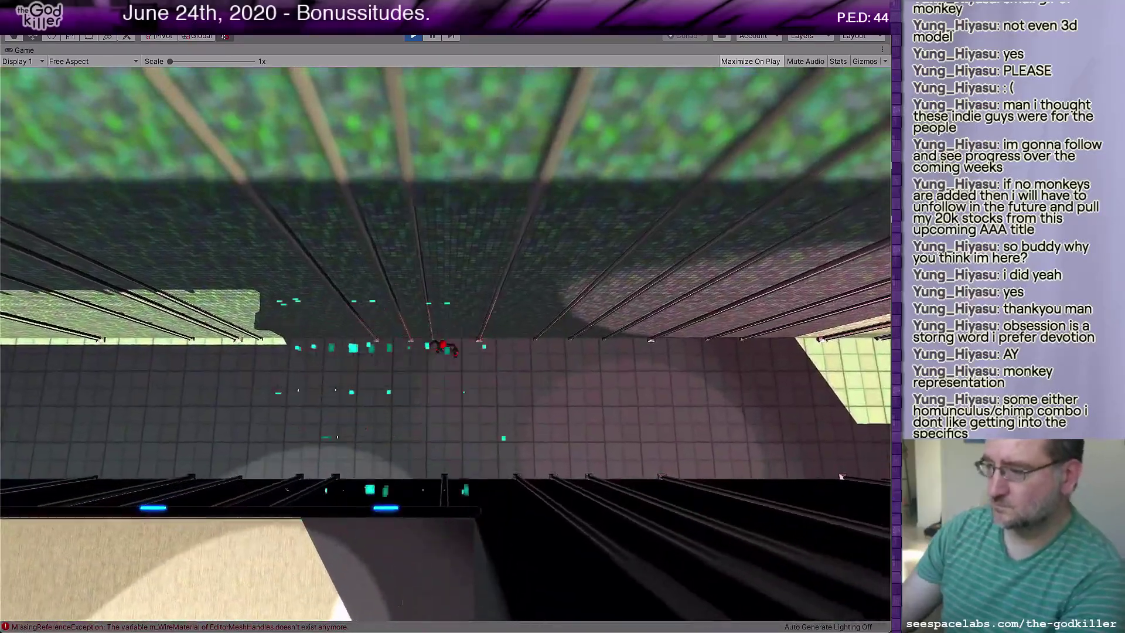
- Bring the character back to the upper terrace and test the drop onto the beige platform with the yellow octagon
key("s")
key("d")
key("s")
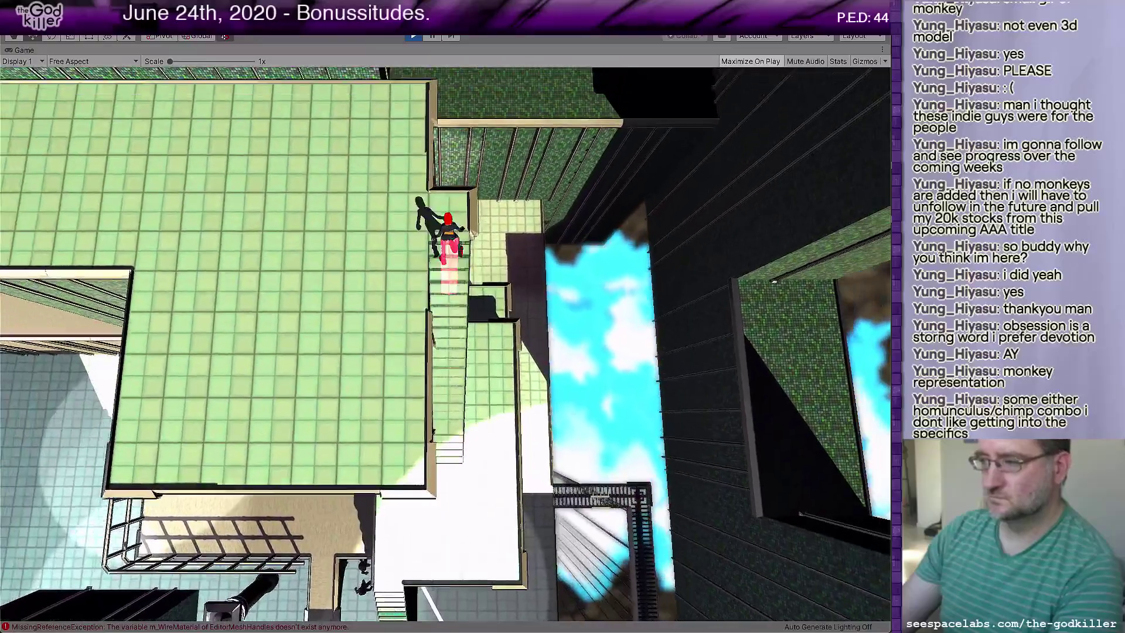
key("a")
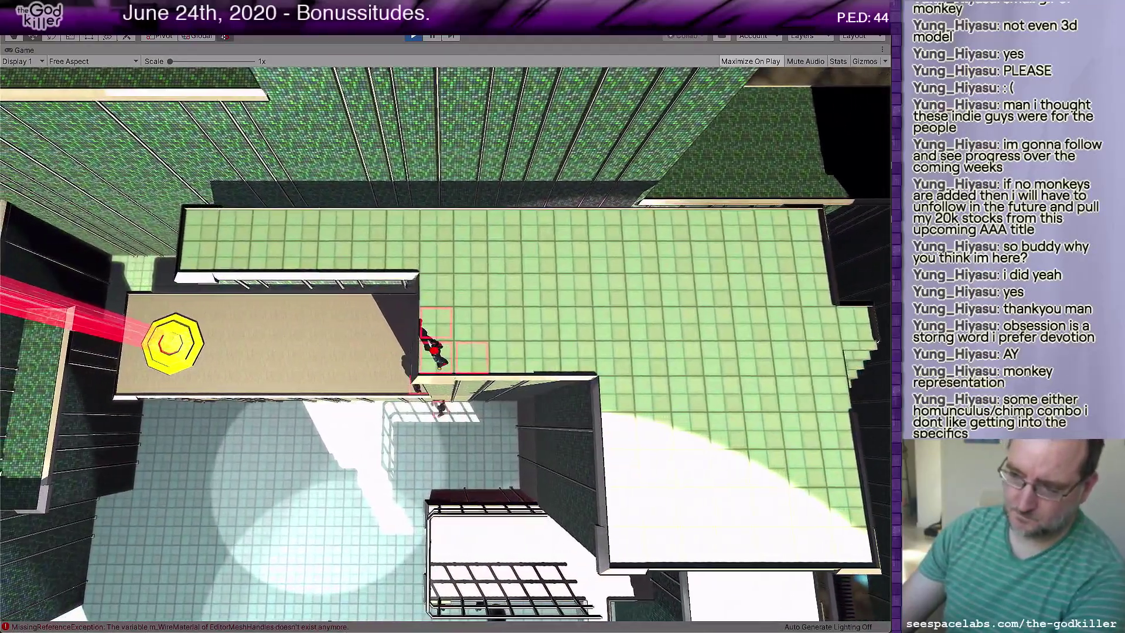
key("a")
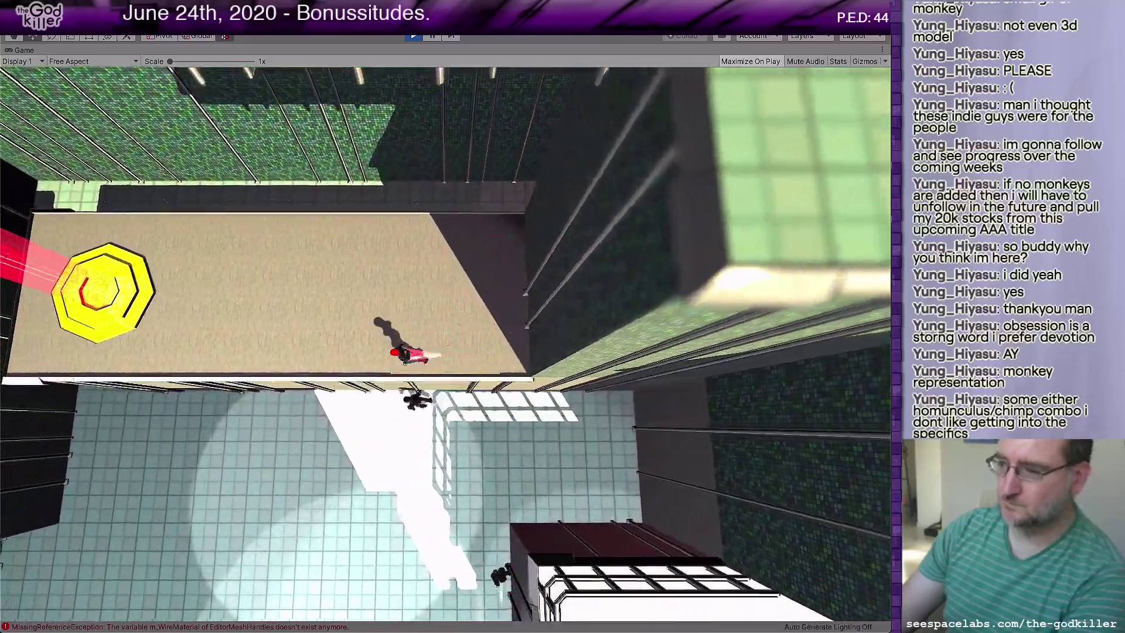
key("w")
key("a")
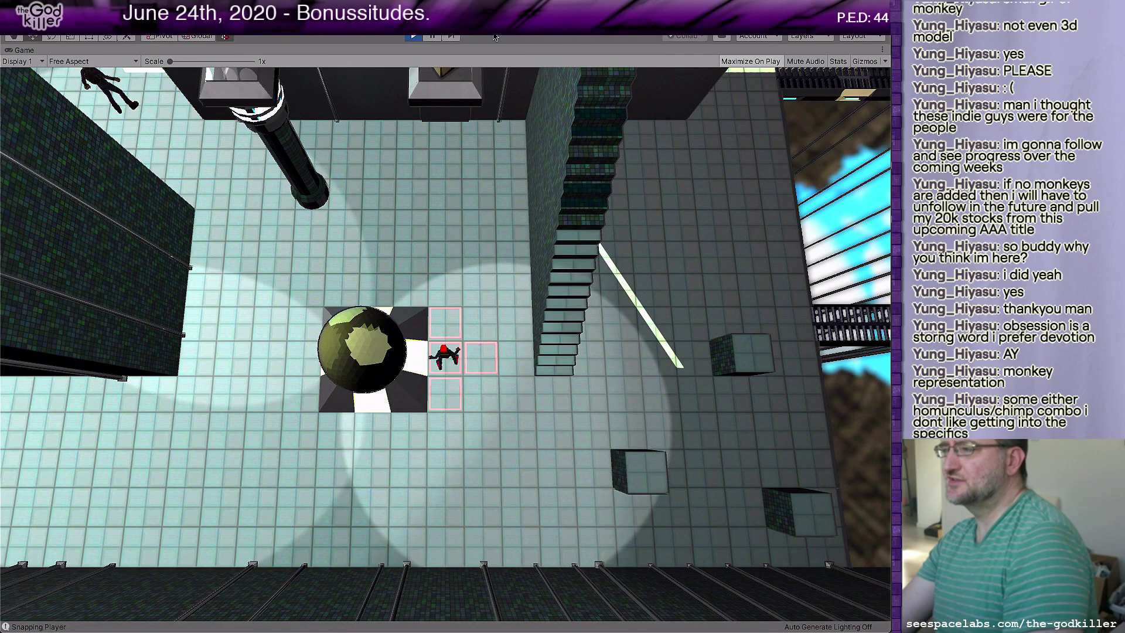
- Move the character around the large sphere on the lower floor to check the area near the raised bonus box
key("w")
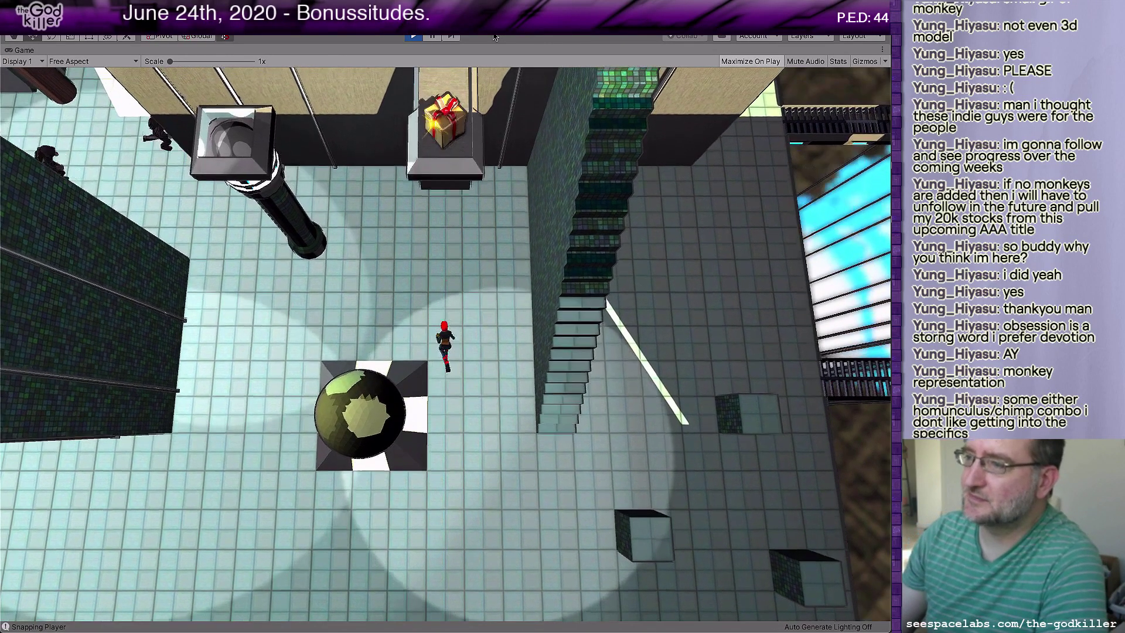
key("a")
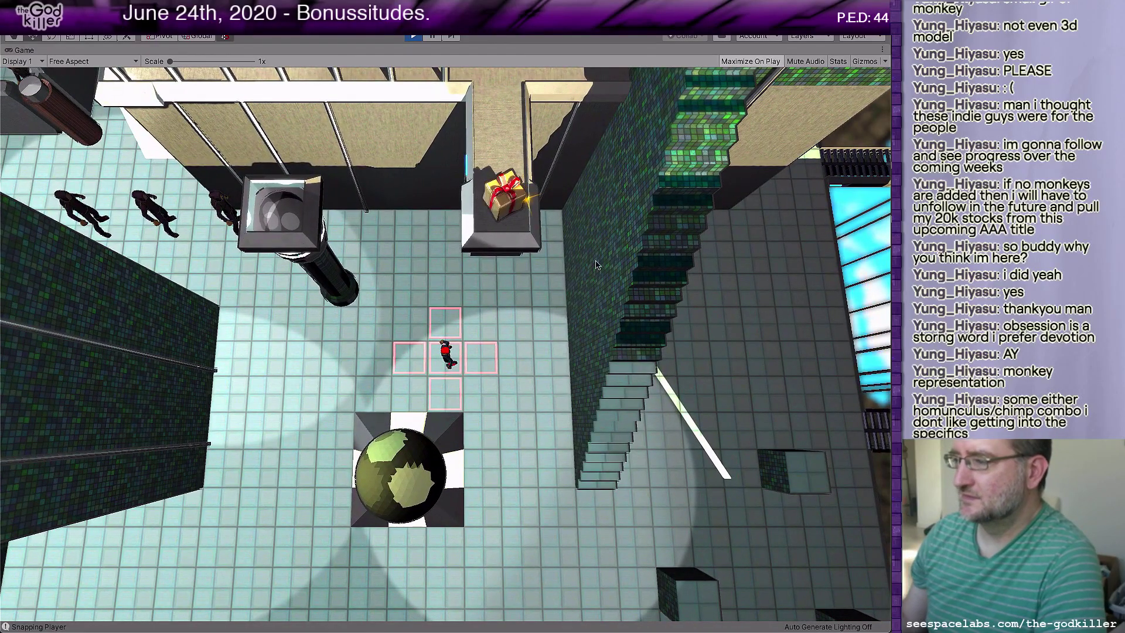
key("s")
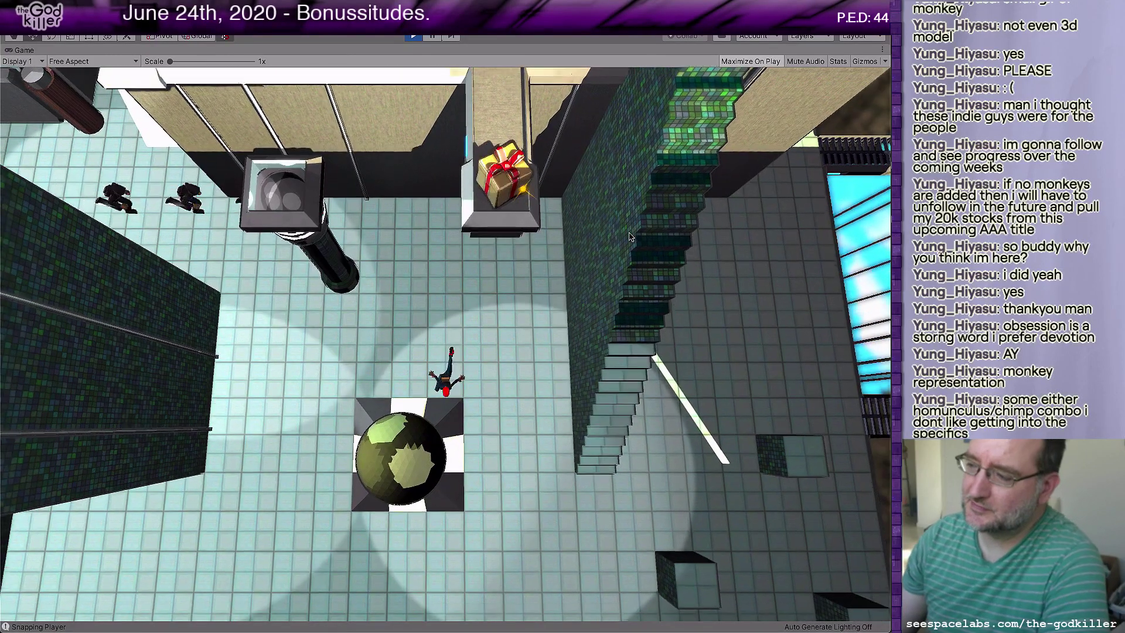
key("d")
key("s")
key("a")
key("w")
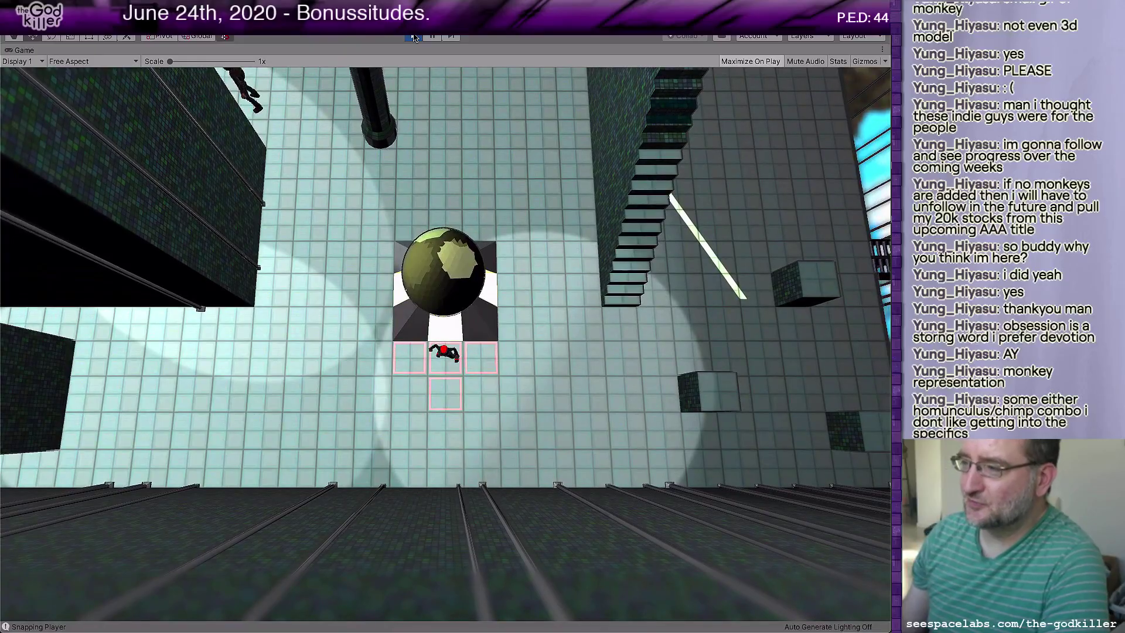
- Stop the playtest and return to the editor layout
left_click(413, 36)
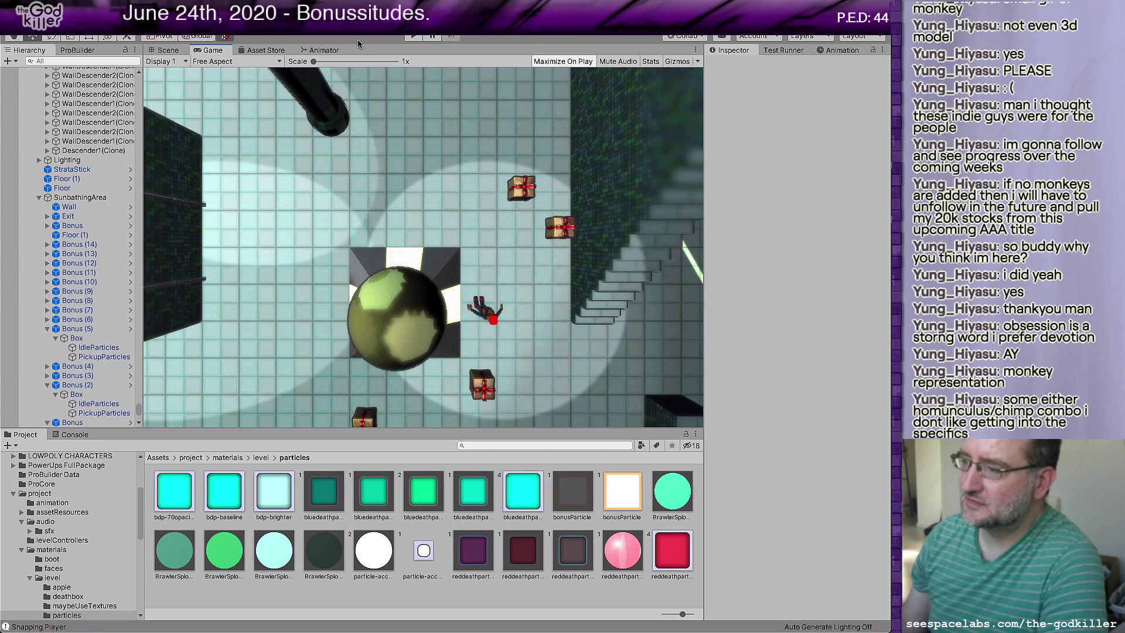
left_click(68, 7)
left_click(78, 48)
left_click(77, 48)
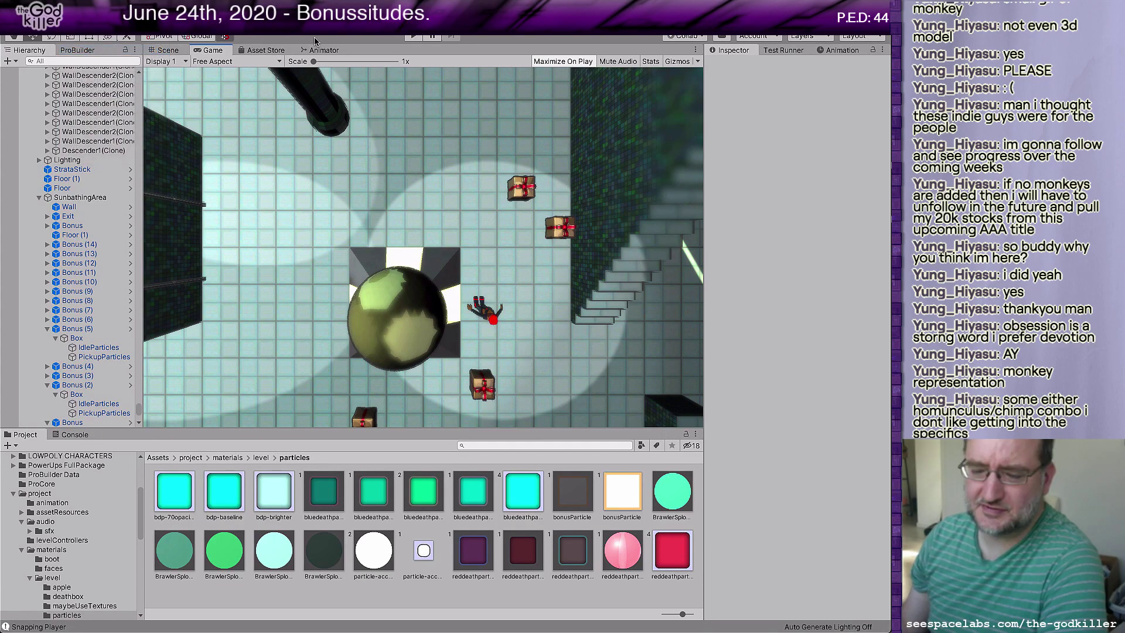